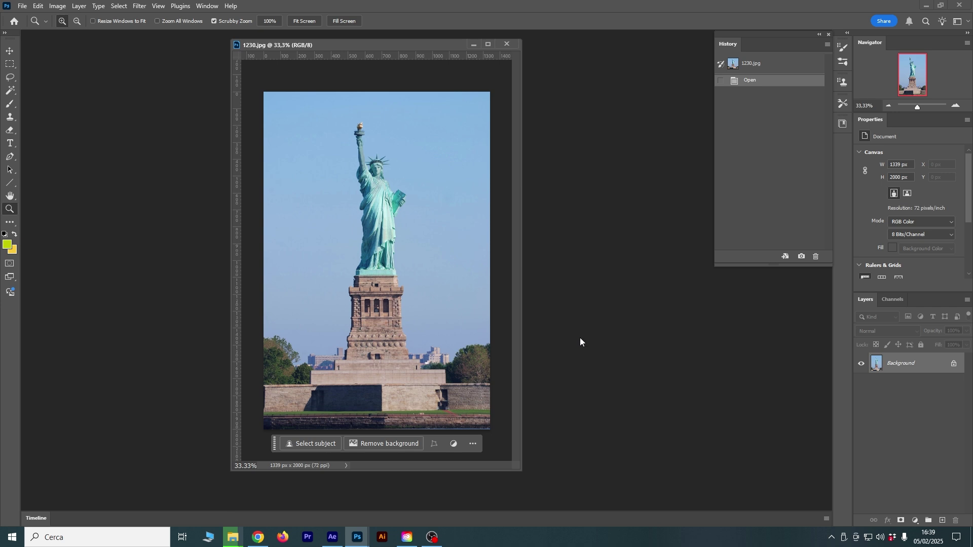
Position the document window and convert the locked Background into an editable Layer 0
{"action": "left_click_drag", "start_coordinate": [362, 41], "coordinate": [353, 65]}
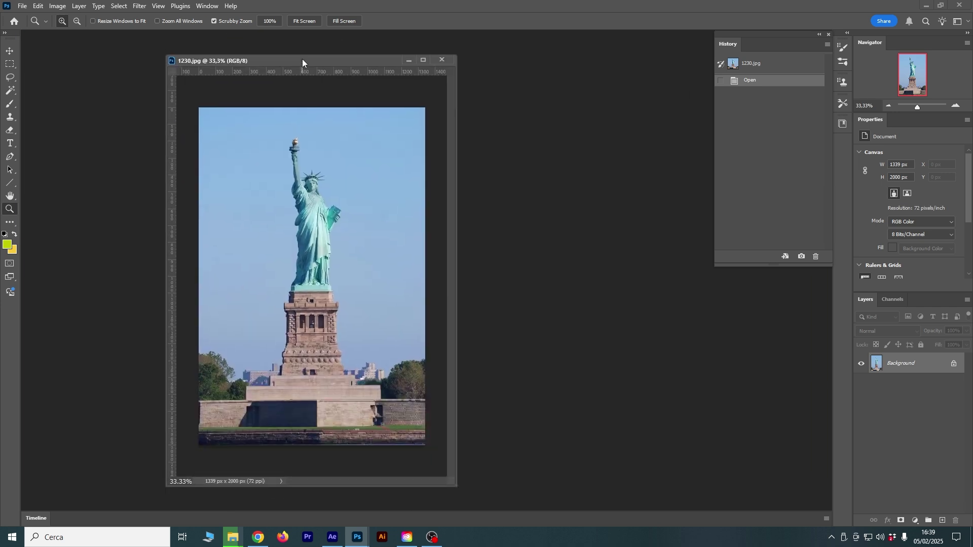
{"action": "left_click_drag", "start_coordinate": [351, 63], "coordinate": [350, 43]}
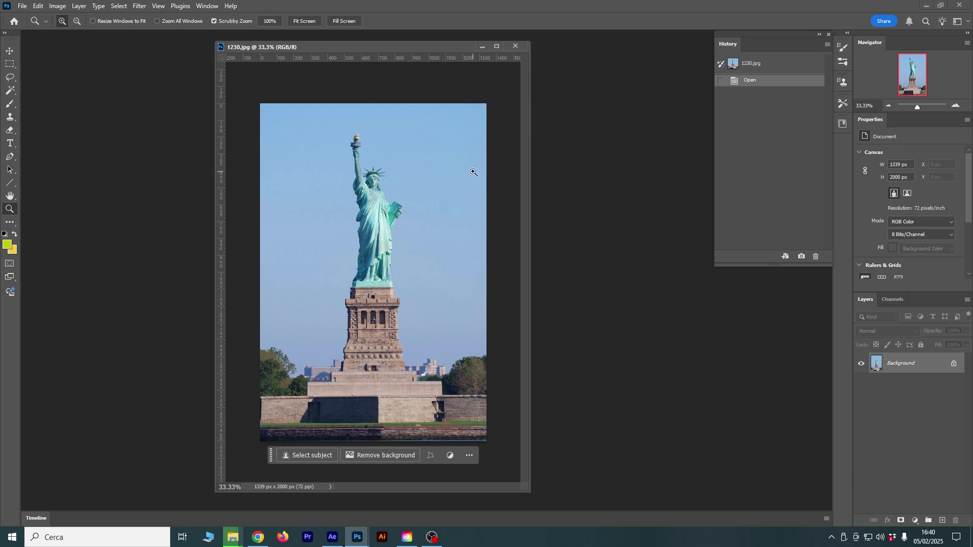
{"action": "left_click_drag", "start_coordinate": [213, 45], "coordinate": [196, 44]}
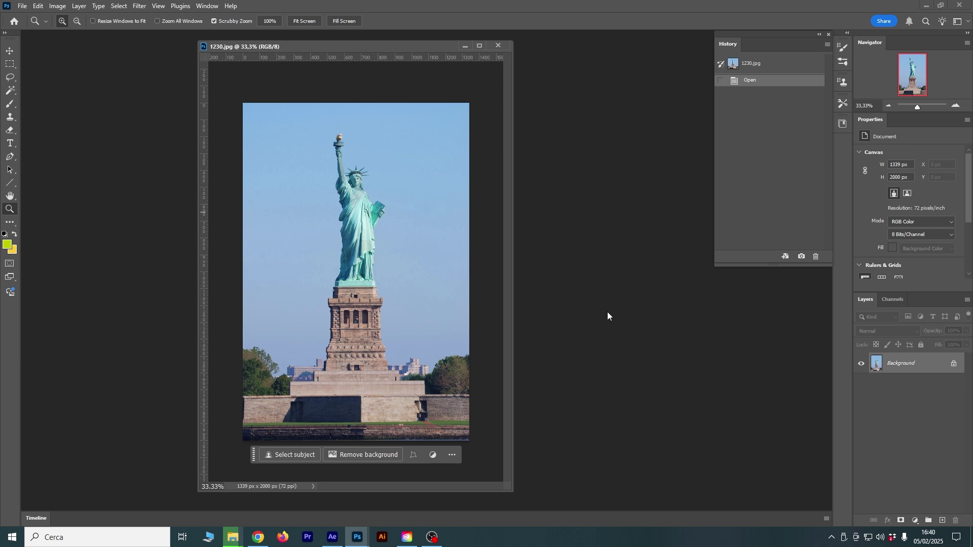
{"action": "left_click_drag", "start_coordinate": [352, 47], "coordinate": [367, 59]}
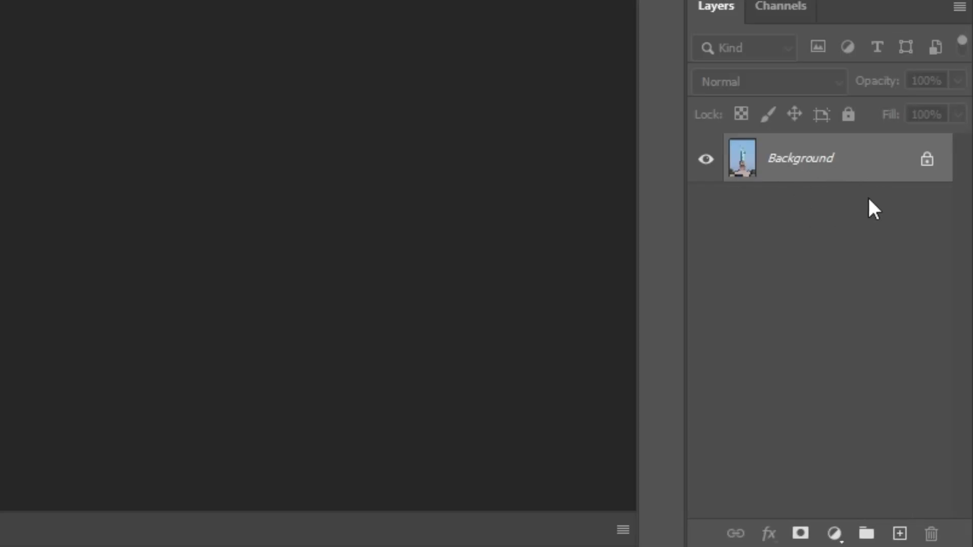
{"action": "double_click", "coordinate": [861, 158]}
{"action": "left_click", "coordinate": [549, 161]}
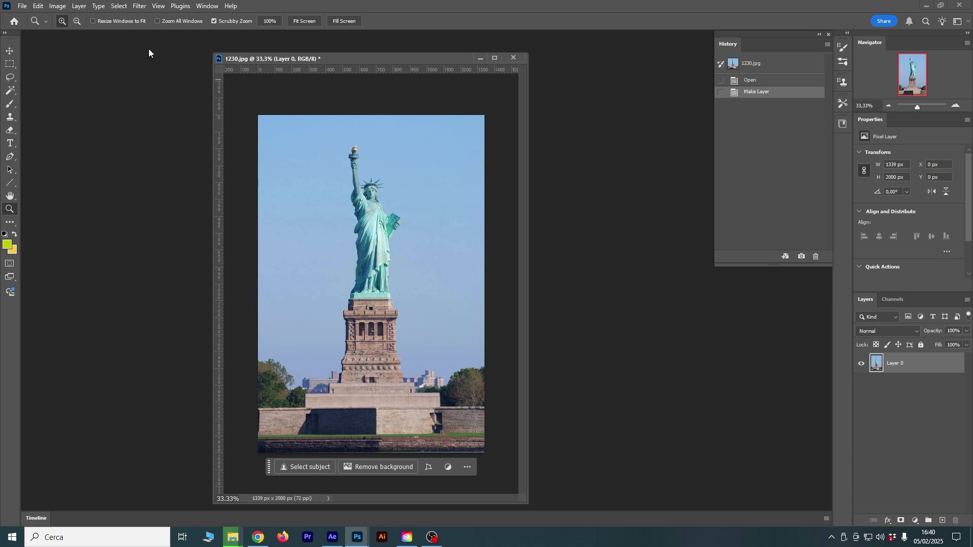
Switch to the Object Selection Tool from the Magic Wand flyout
{"action": "left_click", "coordinate": [12, 90]}
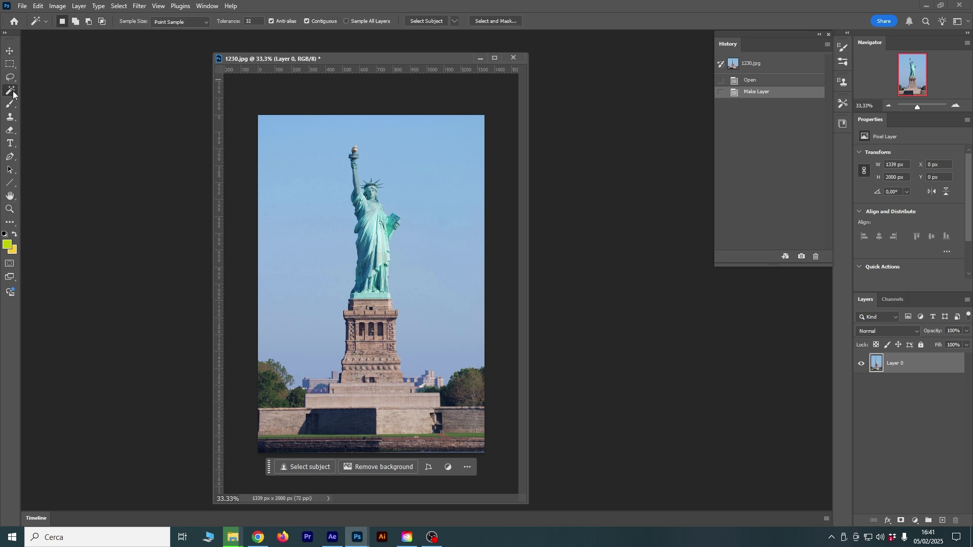
{"action": "left_click", "coordinate": [13, 90]}
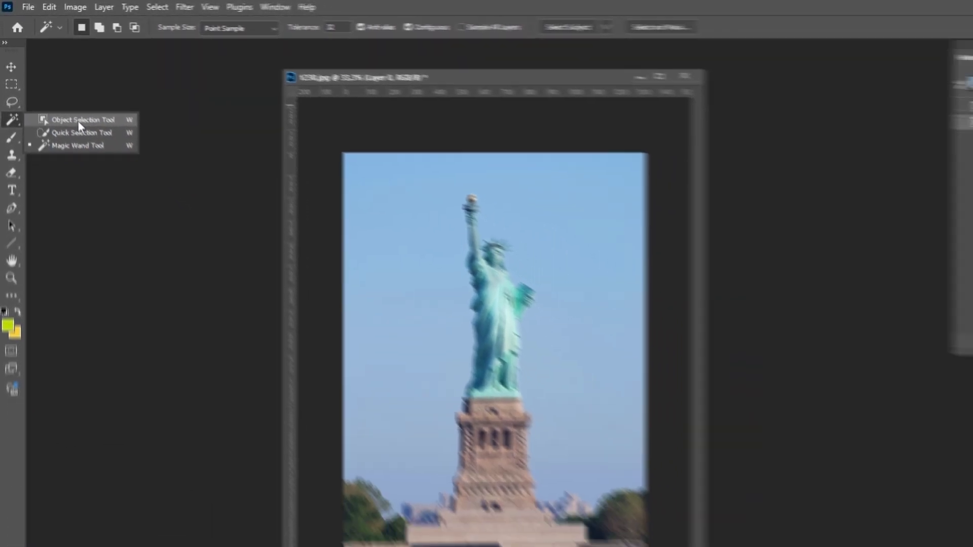
{"action": "left_click", "coordinate": [120, 186]}
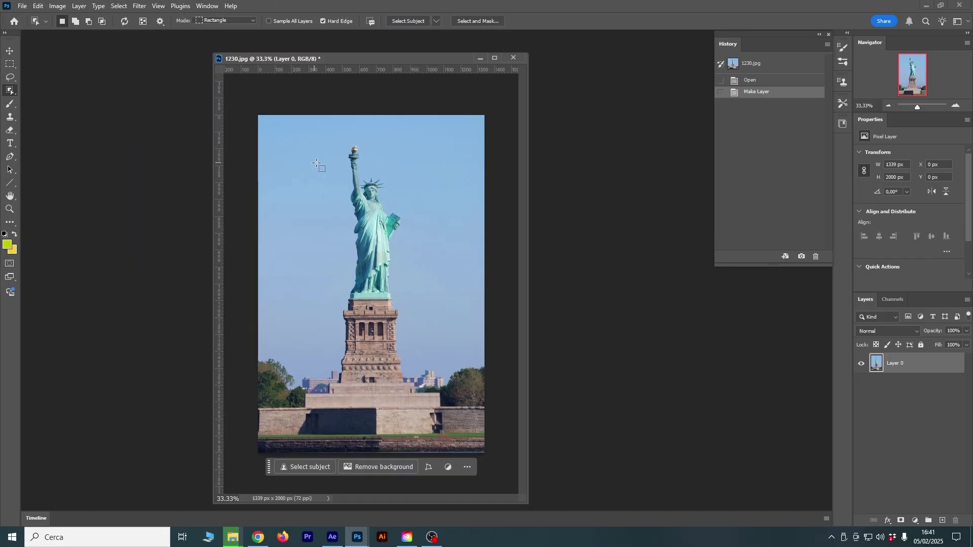
Select the statue plus its base plate and copy them onto a new Layer 1 with Ctrl+J
{"action": "left_click_drag", "start_coordinate": [333, 137], "coordinate": [411, 301]}
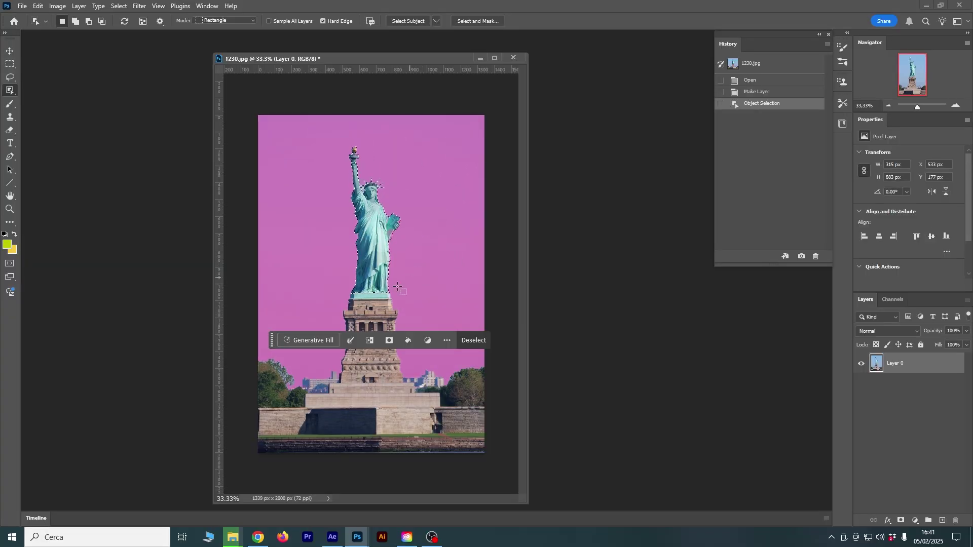
{"action": "key", "text": "shift"}
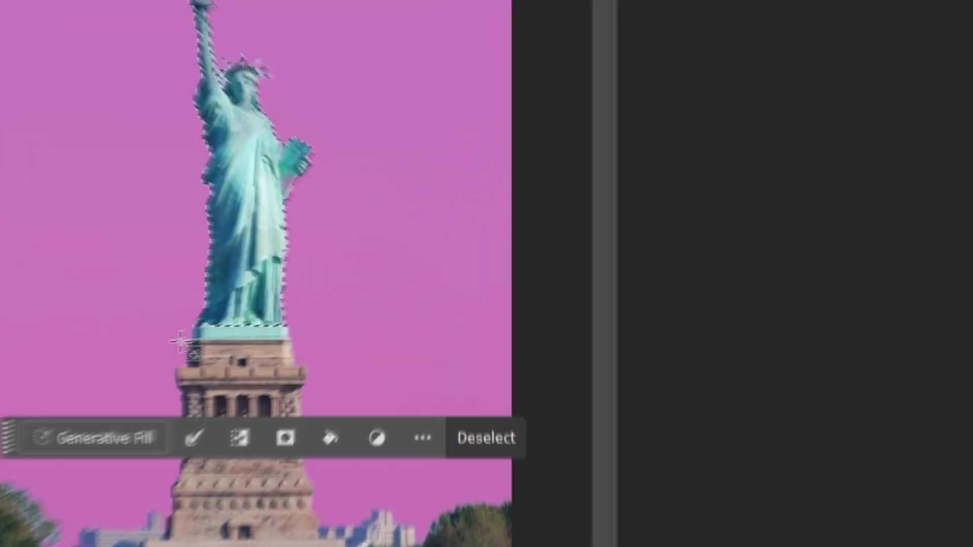
{"action": "left_click_drag", "start_coordinate": [346, 300], "coordinate": [404, 285]}
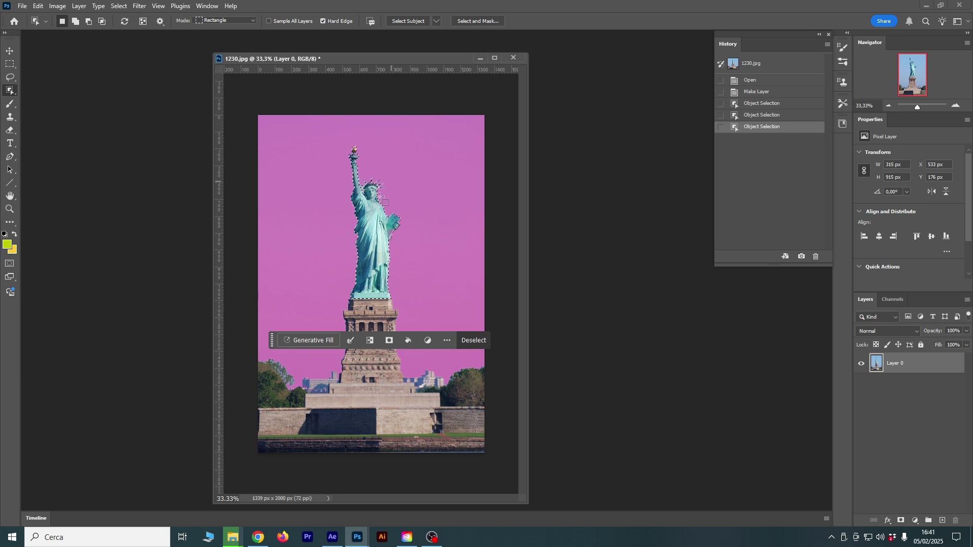
{"action": "key", "text": "m"}
{"action": "key", "text": "ctrl+j"}
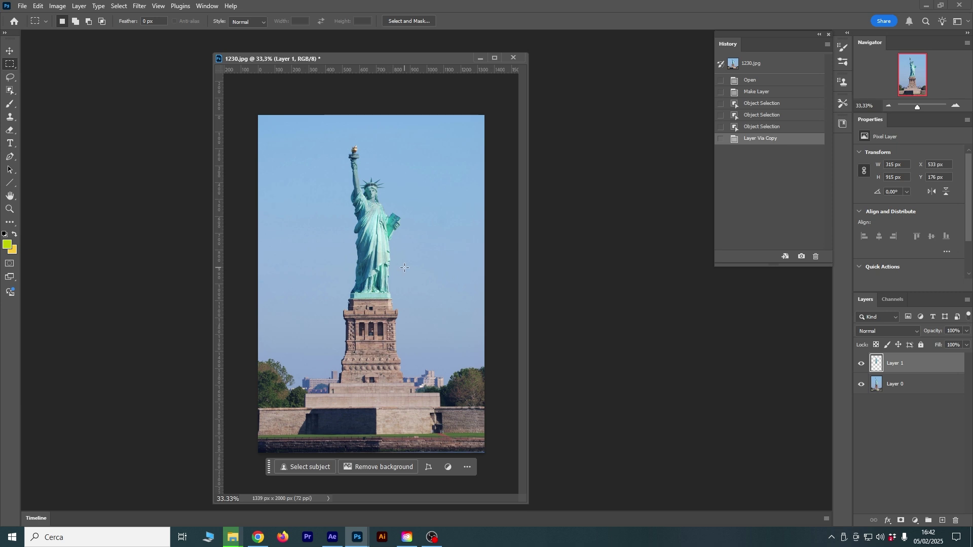
Compare the cut-out against the photo, leave Layer 1 hidden, and make Layer 0 active
{"action": "left_click", "coordinate": [861, 385]}
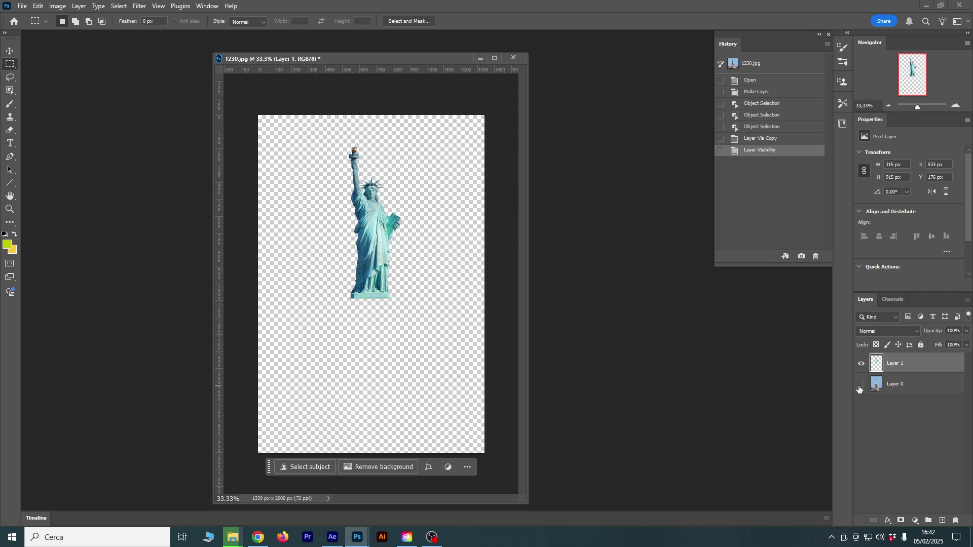
{"action": "left_click", "coordinate": [860, 386]}
{"action": "left_click", "coordinate": [861, 385]}
{"action": "left_click", "coordinate": [860, 385]}
{"action": "left_click", "coordinate": [862, 363]}
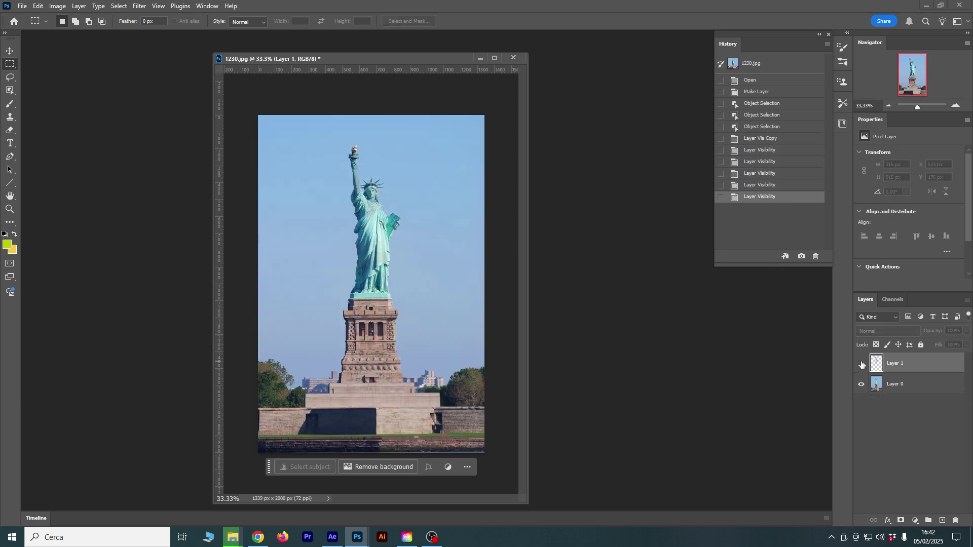
{"action": "left_click", "coordinate": [861, 363]}
{"action": "left_click", "coordinate": [861, 364]}
{"action": "left_click", "coordinate": [861, 364]}
{"action": "left_click", "coordinate": [861, 364]}
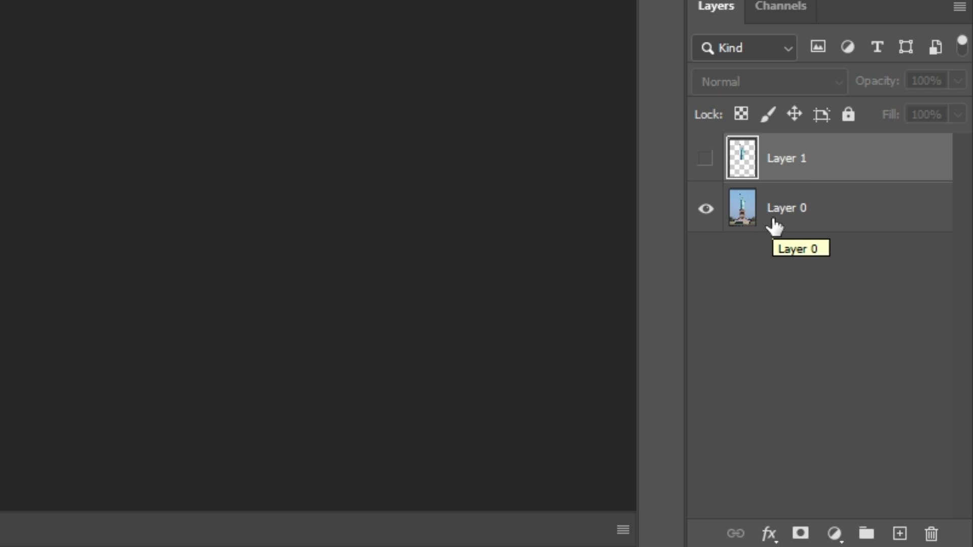
{"action": "left_click", "coordinate": [889, 389]}
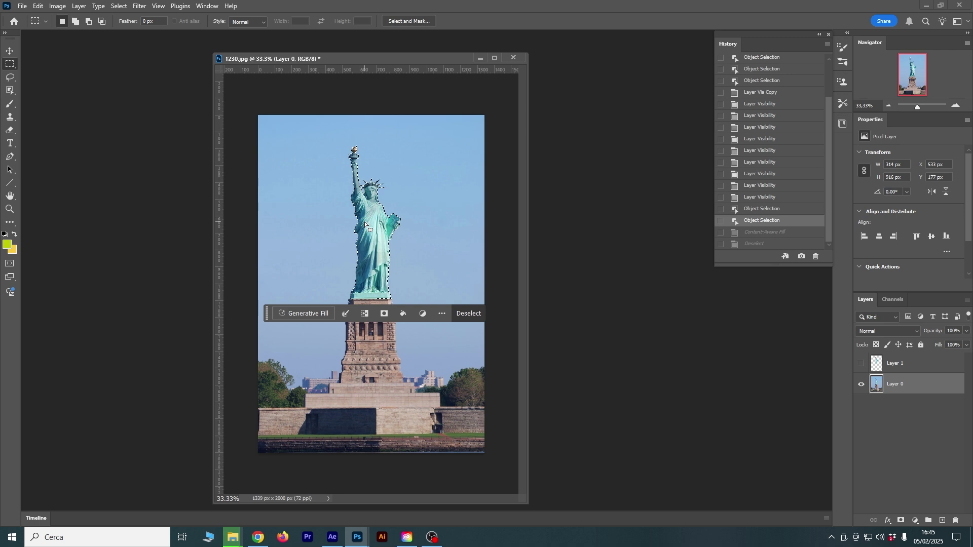
Expand the statue selection by 20 pixels
{"action": "right_click", "coordinate": [365, 221]}
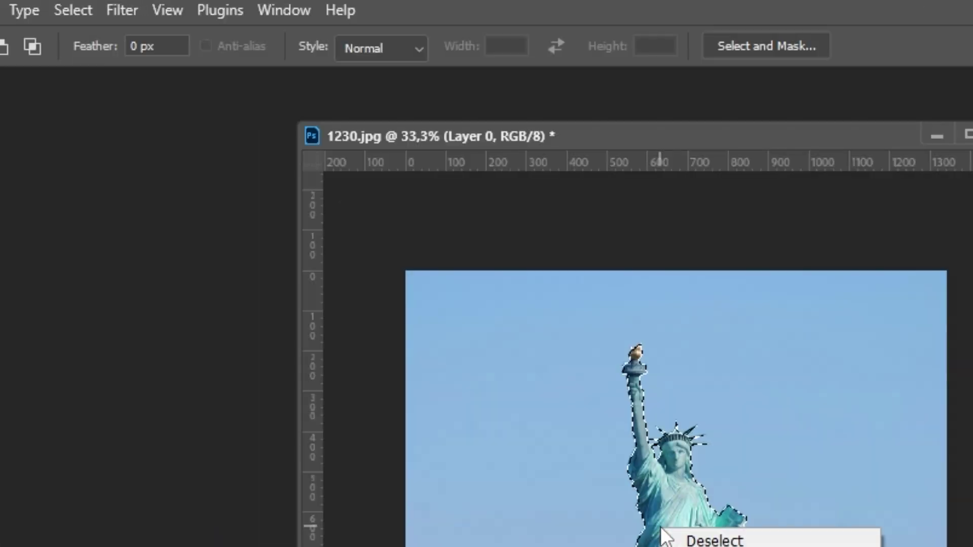
{"action": "left_click", "coordinate": [75, 9]}
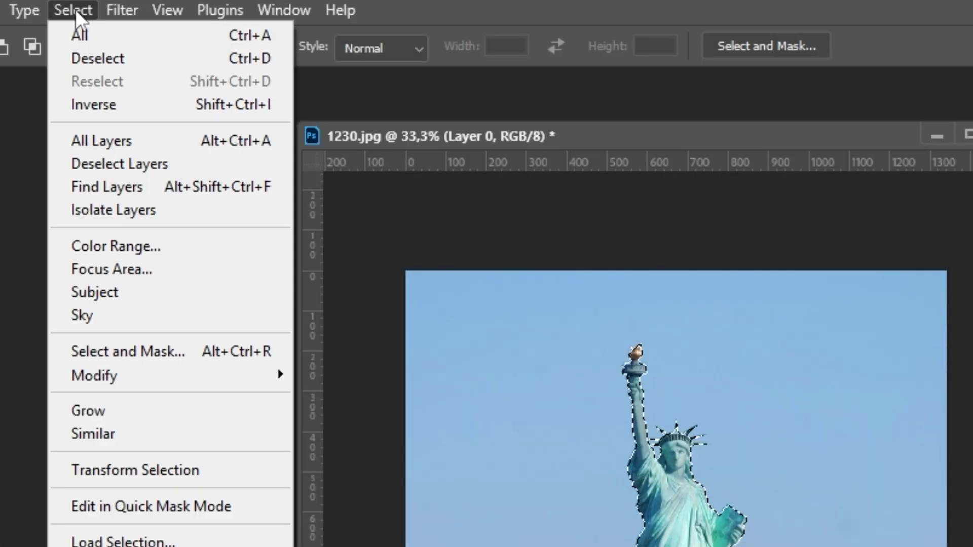
{"action": "mouse_move", "coordinate": [248, 375]}
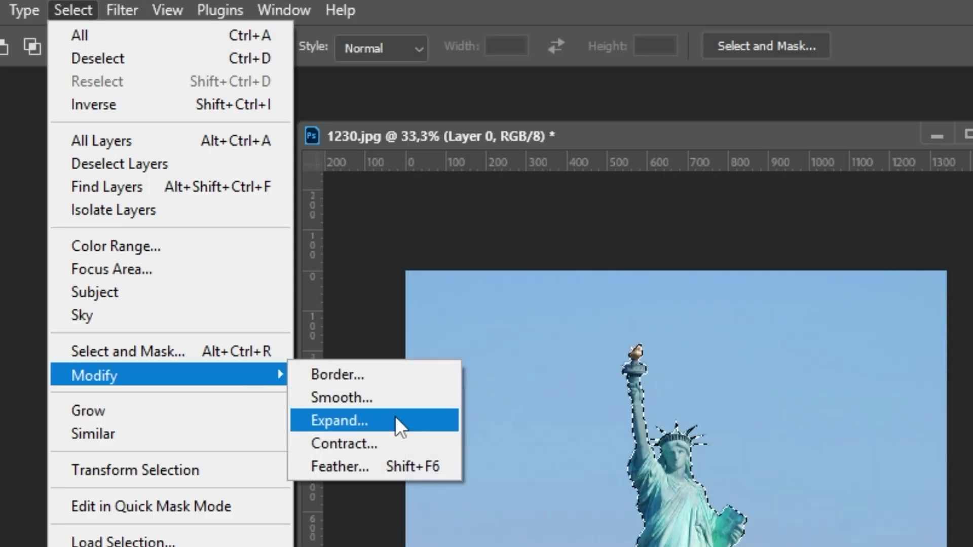
{"action": "left_click", "coordinate": [395, 418]}
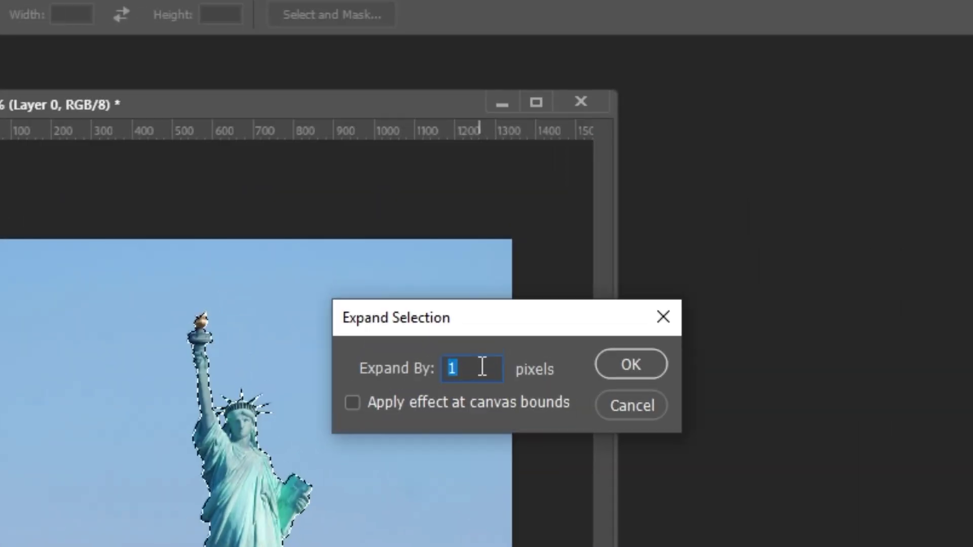
{"action": "type", "text": "20"}
{"action": "key", "text": "Return"}
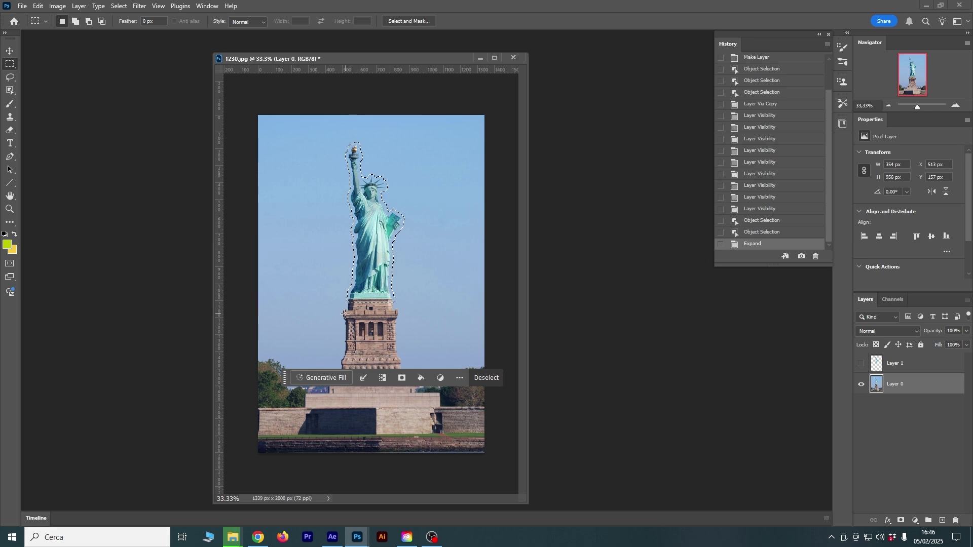
Subtract a rectangular strip along the pedestal top from the selection
{"action": "left_click_drag", "start_coordinate": [332, 318], "coordinate": [410, 302]}
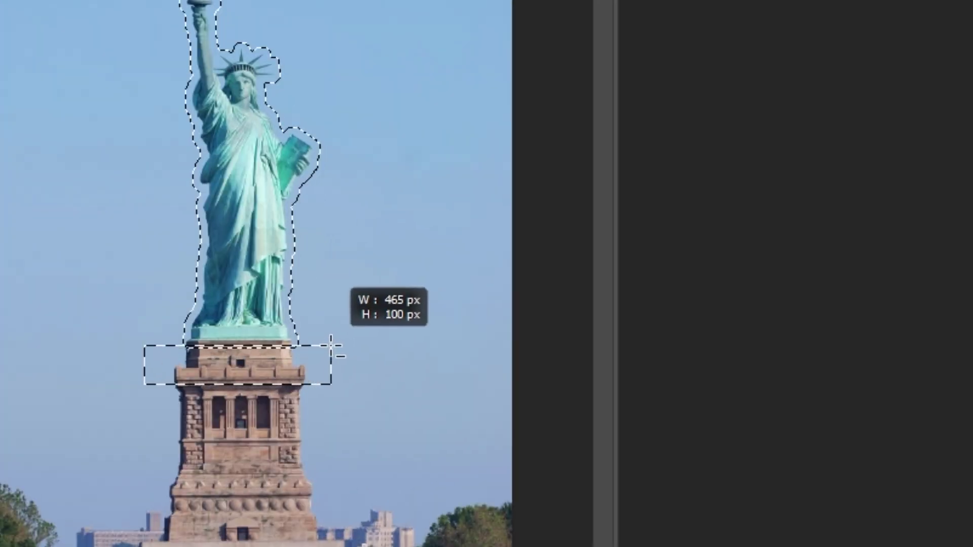
{"action": "left_click_drag", "start_coordinate": [331, 346], "coordinate": [409, 301]}
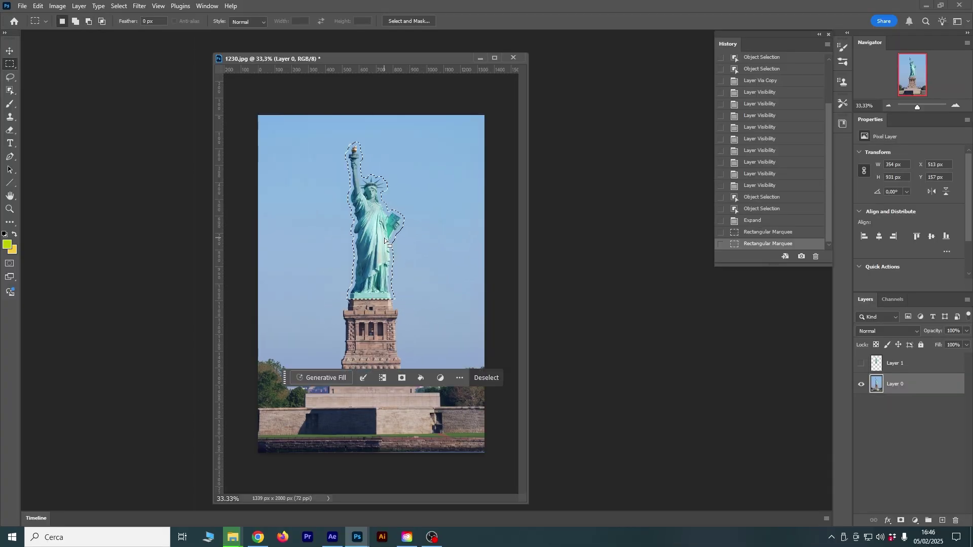
{"action": "right_click", "coordinate": [389, 235]}
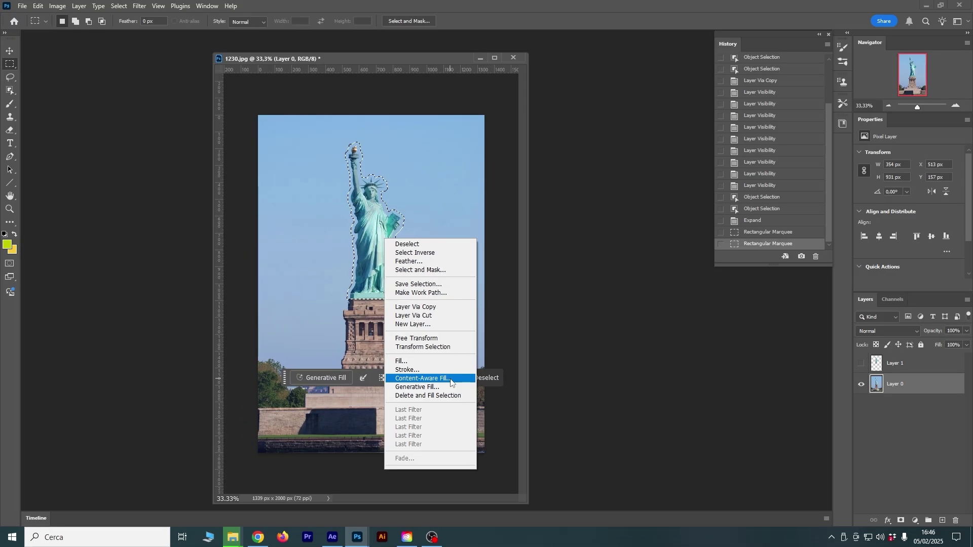
Start Content-Aware Fill and paint the pedestal, left edge and bottom scenery out of sampling
{"action": "left_click", "coordinate": [450, 381]}
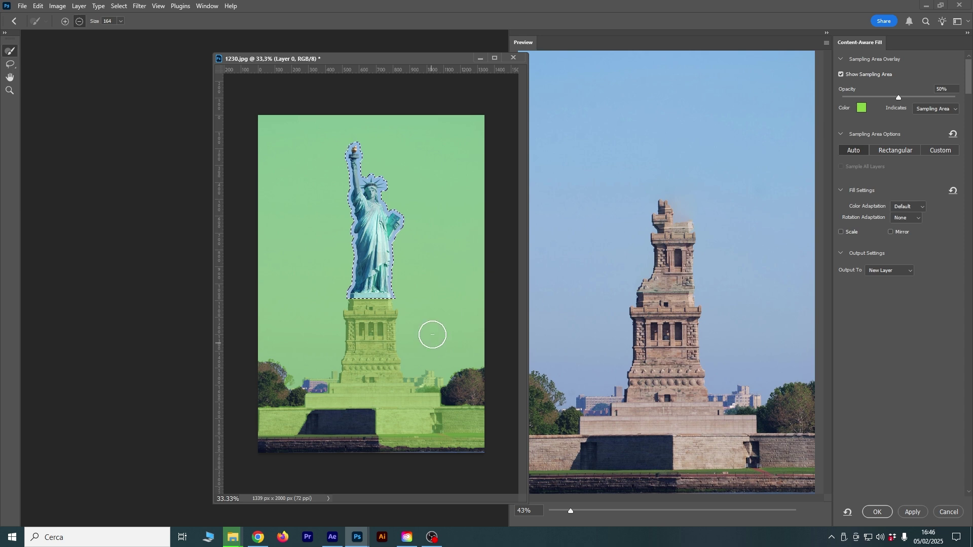
{"action": "left_click", "coordinate": [353, 315]}
{"action": "mouse_move", "coordinate": [353, 315]}
{"action": "left_mouse_down"}
{"action": "mouse_move", "coordinate": [397, 367]}
{"action": "mouse_move", "coordinate": [378, 388]}
{"action": "left_mouse_up"}
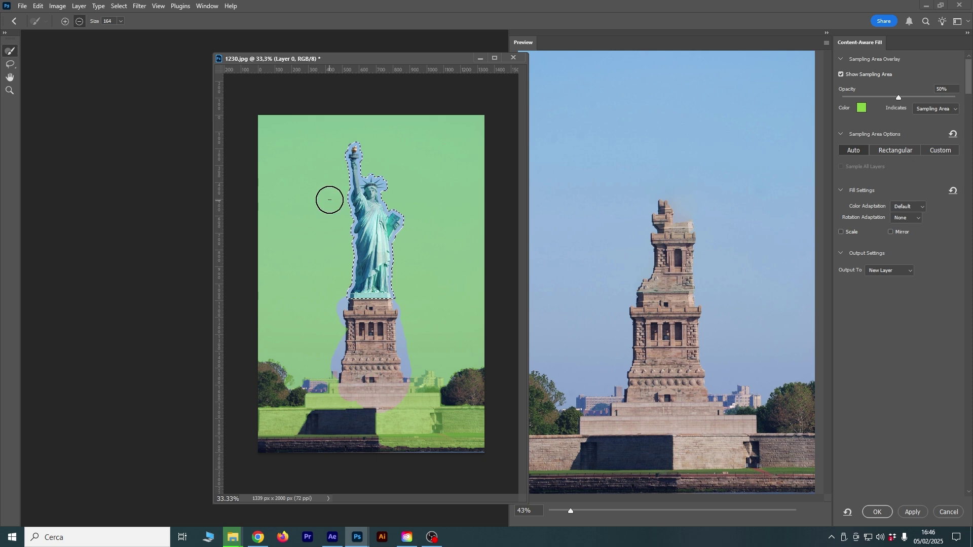
{"action": "left_click_drag", "start_coordinate": [335, 385], "coordinate": [422, 376]}
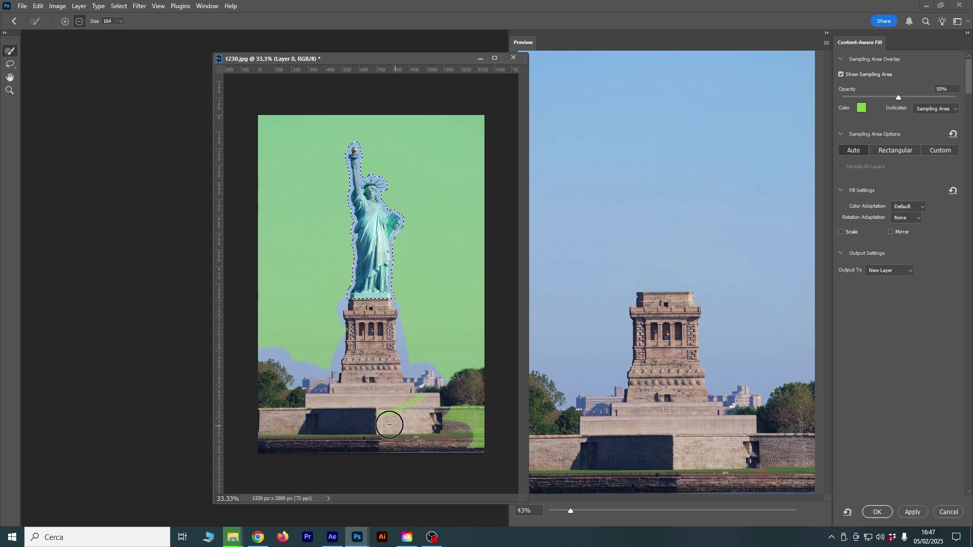
{"action": "left_click_drag", "start_coordinate": [422, 376], "coordinate": [428, 443]}
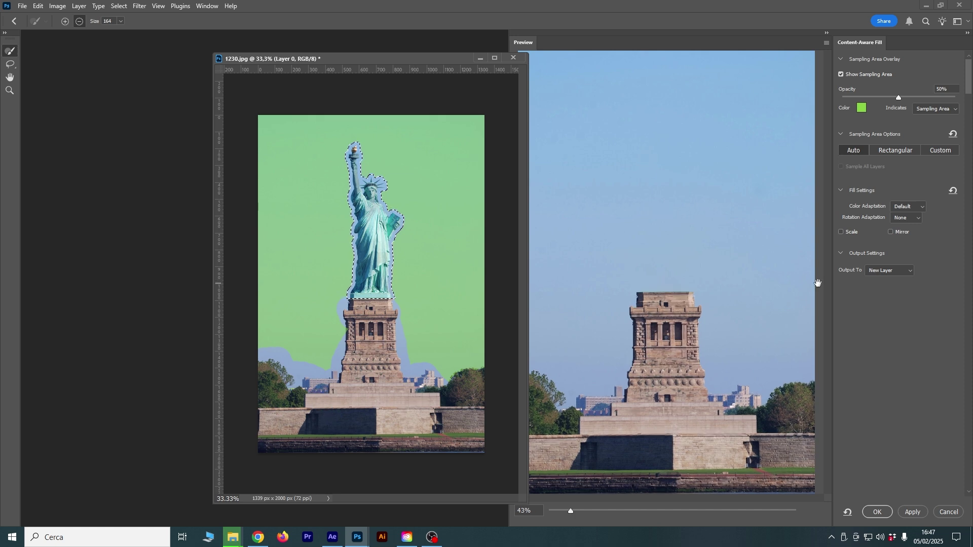
Apply the content-aware fill and check it by toggling the statue and fill layers
{"action": "left_click", "coordinate": [877, 510]}
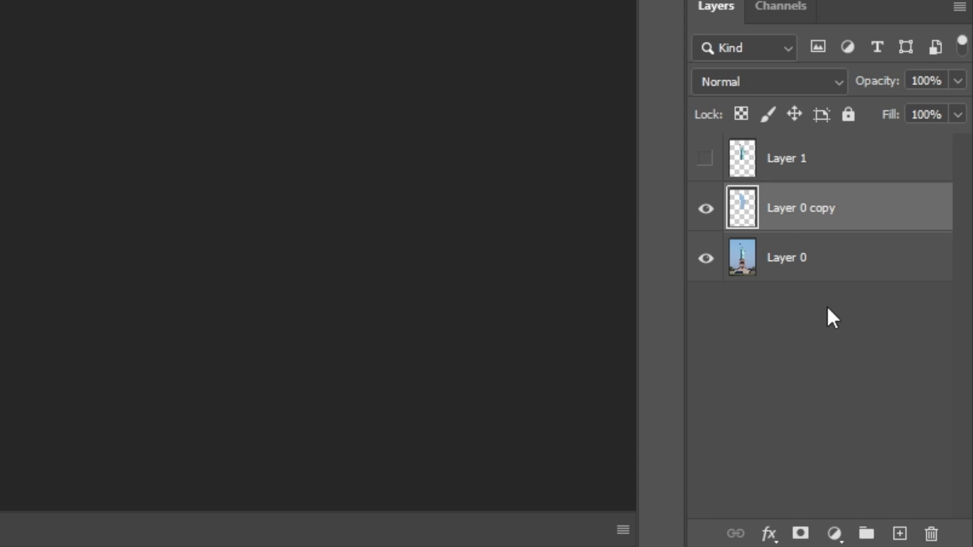
{"action": "left_click", "coordinate": [725, 160]}
{"action": "left_click", "coordinate": [706, 160]}
{"action": "left_click", "coordinate": [705, 160]}
{"action": "left_click", "coordinate": [706, 160]}
{"action": "left_click", "coordinate": [705, 159]}
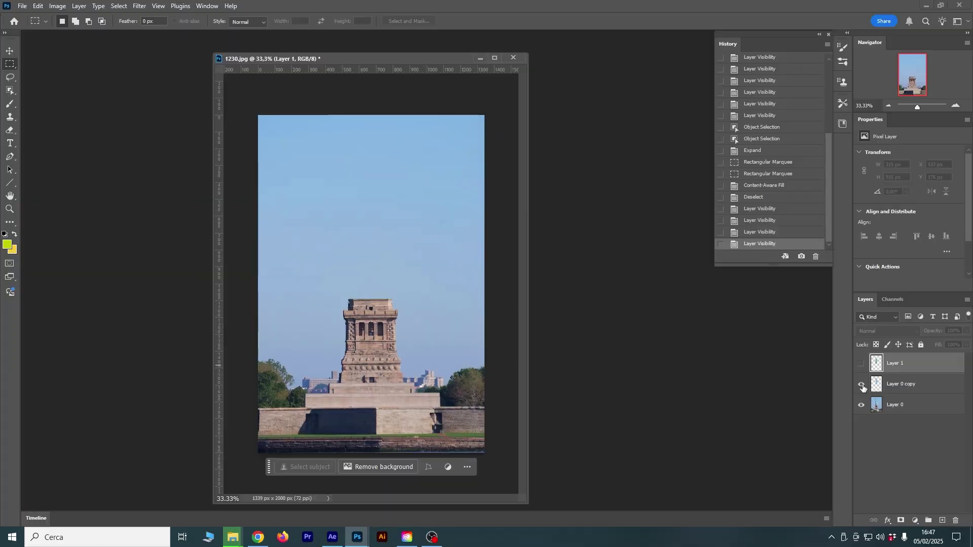
{"action": "left_click", "coordinate": [862, 386]}
{"action": "left_click", "coordinate": [862, 386]}
{"action": "left_click", "coordinate": [862, 386]}
{"action": "left_click", "coordinate": [863, 387]}
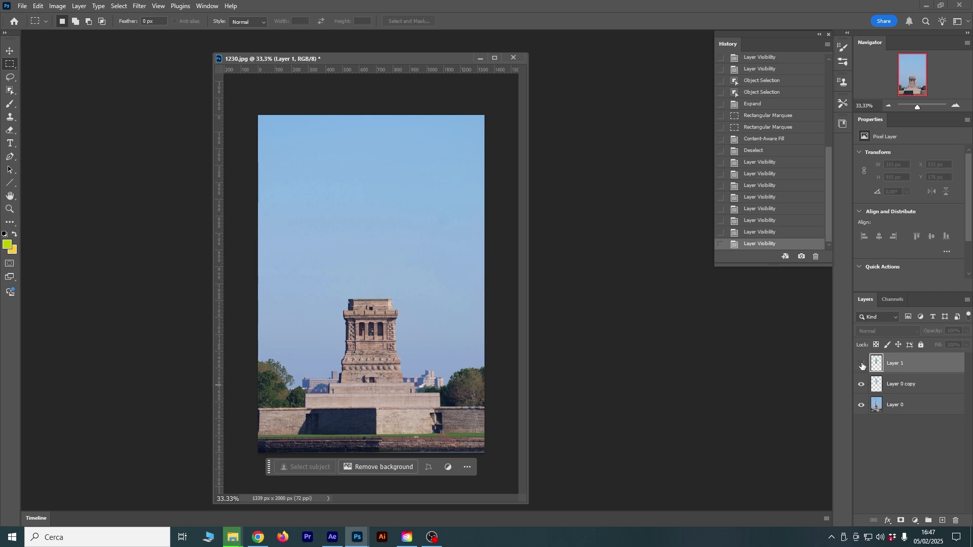
Merge the Layer 0 copy fill patch down into Layer 0
{"action": "key", "text": "alt+bracketleft"}
{"action": "left_click", "coordinate": [860, 363]}
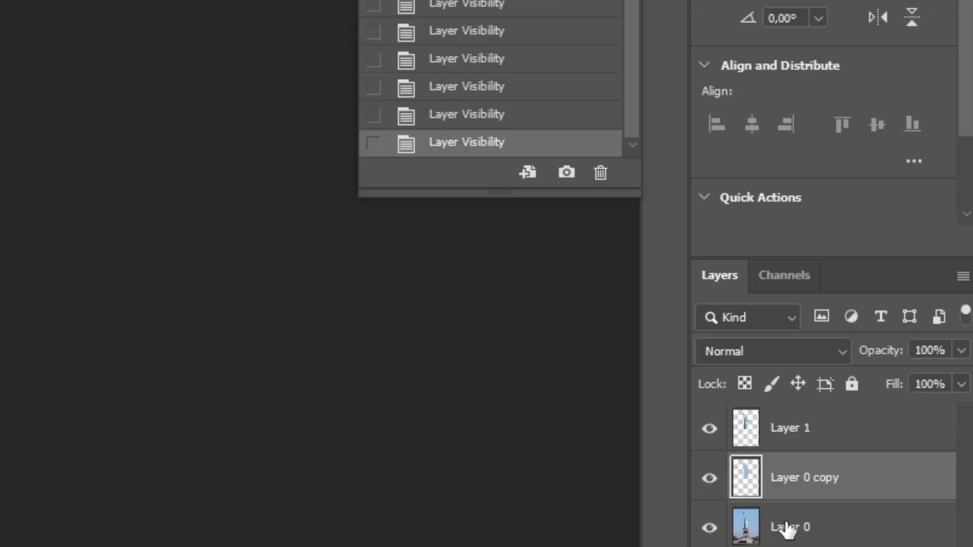
{"action": "left_click", "coordinate": [786, 526], "text": "shift"}
{"action": "right_click", "coordinate": [787, 528]}
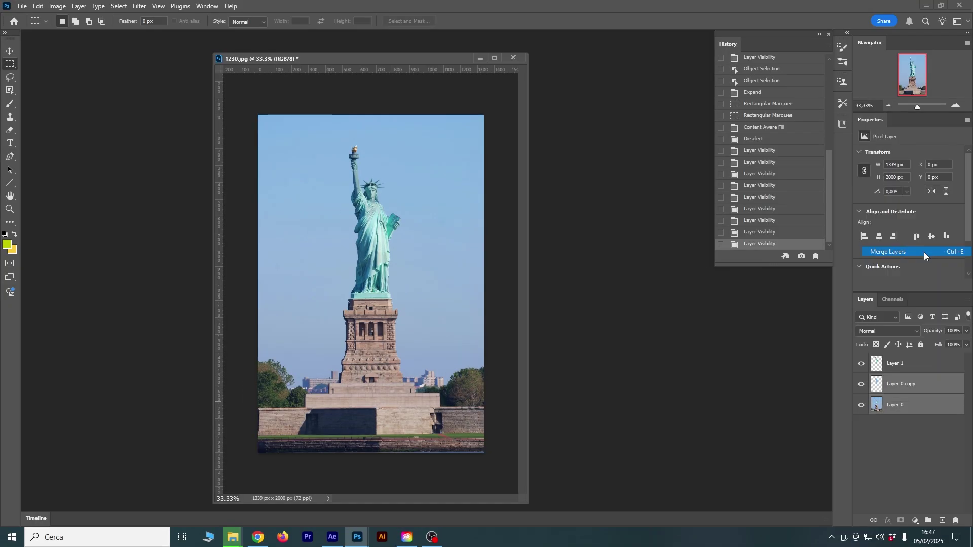
{"action": "left_click", "coordinate": [924, 256]}
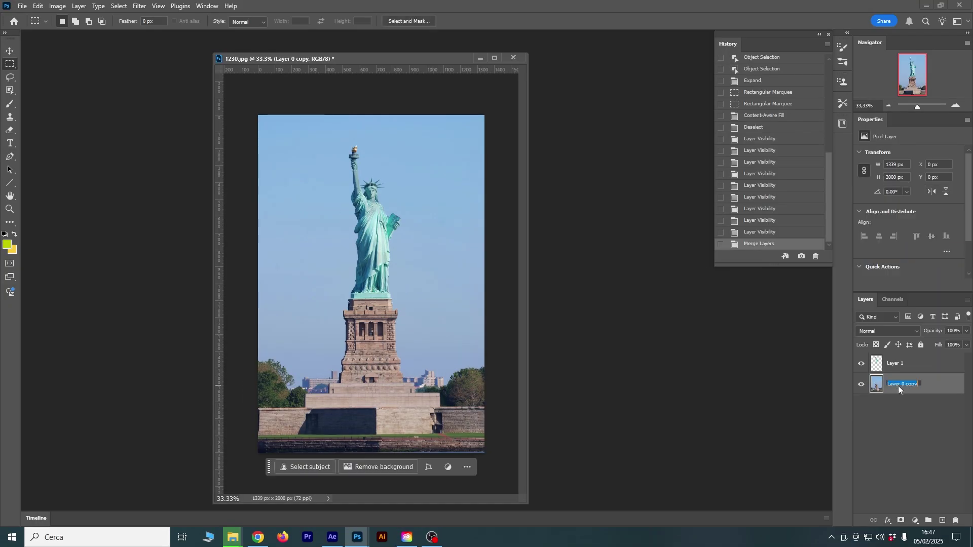
Rename the layers BG and Statue and save the layered file with Save As
{"action": "type", "text": "BG"}
{"action": "double_click", "coordinate": [896, 363]}
{"action": "type", "text": "Statue"}
{"action": "key", "text": "Return"}
{"action": "left_click", "coordinate": [15, 8]}
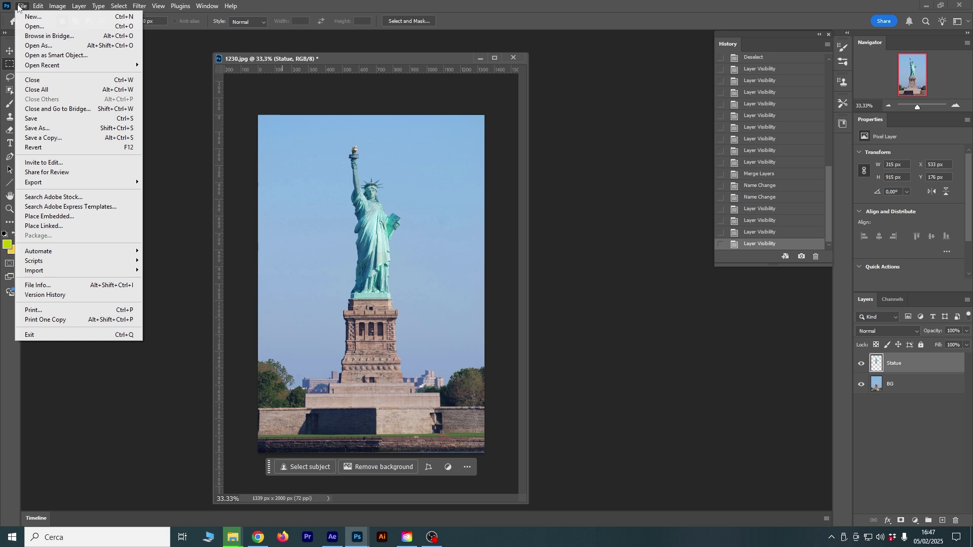
{"action": "left_click", "coordinate": [58, 124]}
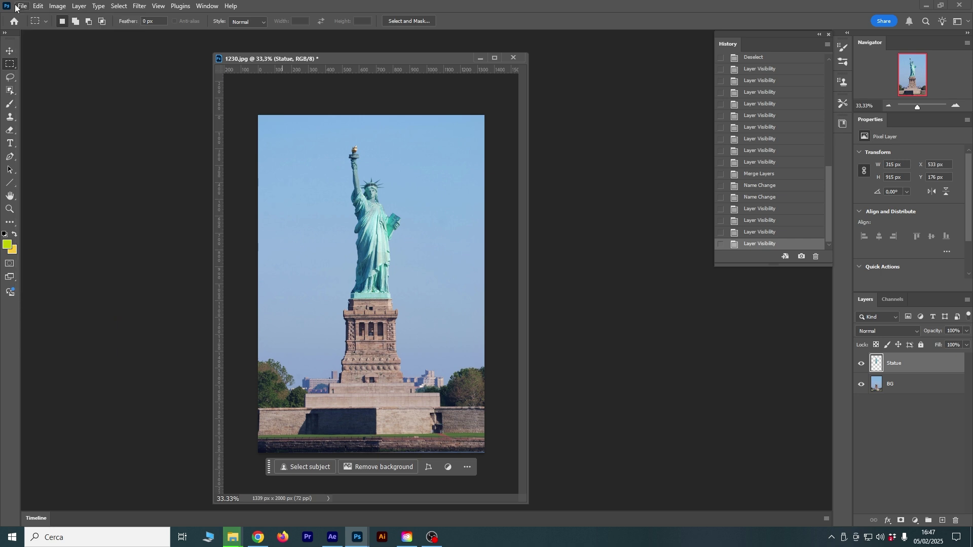
Import Statue.psd into After Effects as Composition - Retain Layer Sizes
{"action": "left_click", "coordinate": [336, 542]}
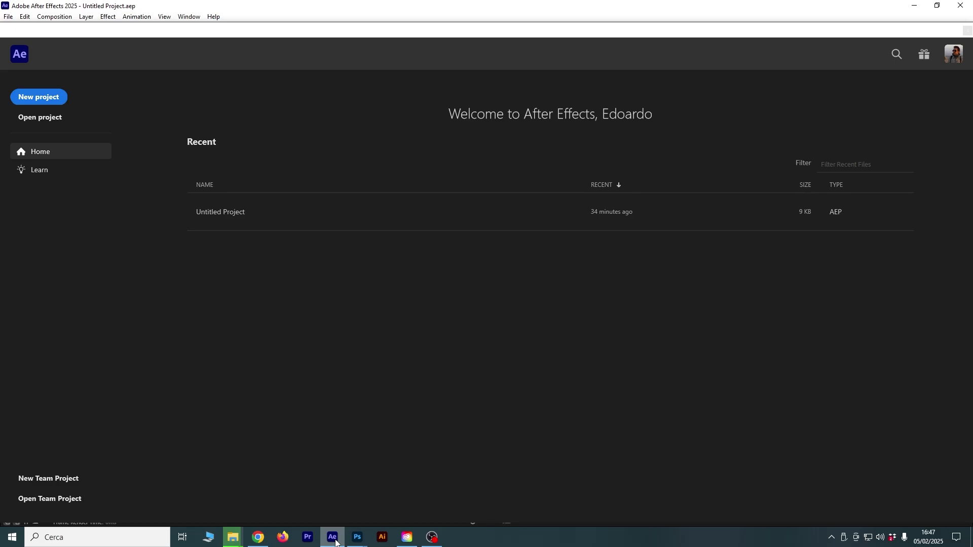
{"action": "key", "text": "Escape"}
{"action": "left_click_drag", "start_coordinate": [333, 206], "coordinate": [165, 218]}
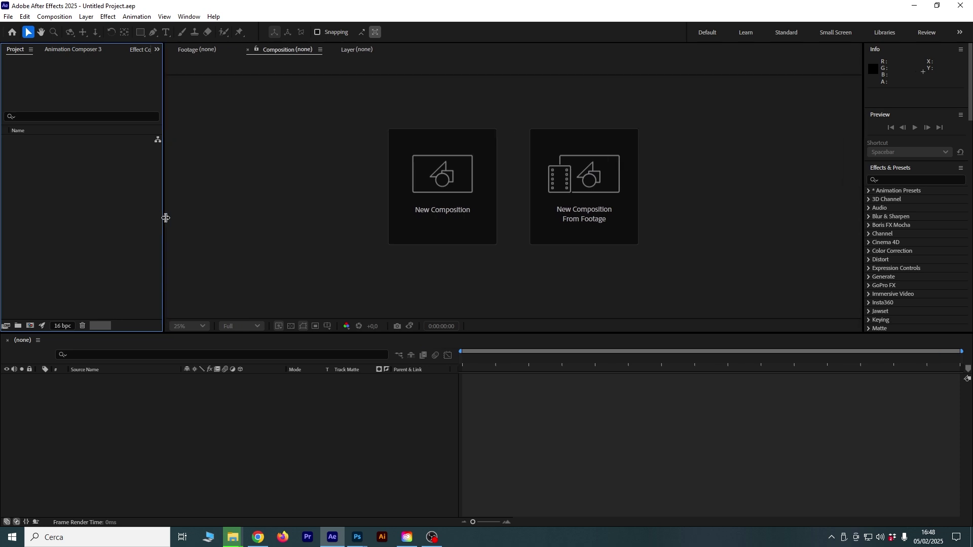
{"action": "key", "text": "alt+Tab"}
{"action": "mouse_move", "coordinate": [768, 88]}
{"action": "left_mouse_down"}
{"action": "mouse_move", "coordinate": [846, 96]}
{"action": "mouse_move", "coordinate": [121, 179]}
{"action": "left_mouse_up"}
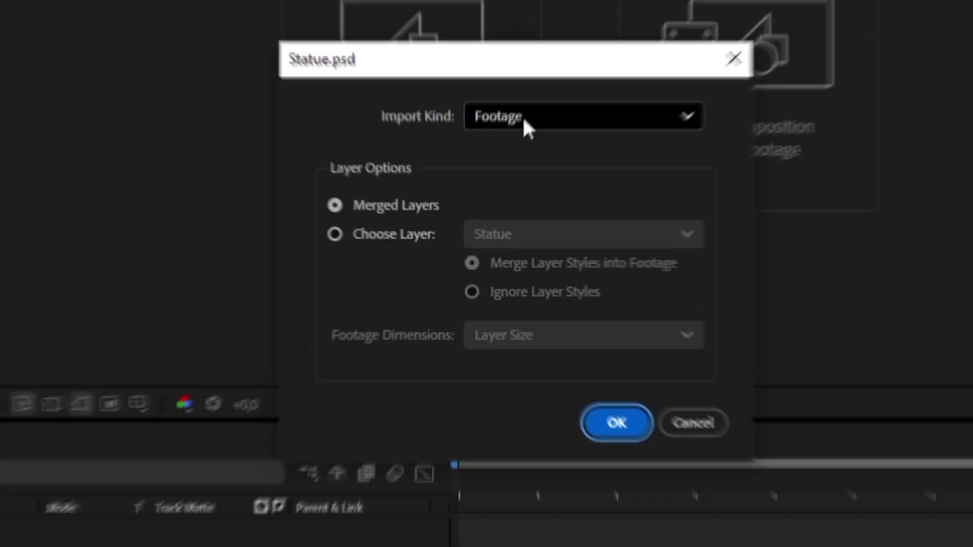
{"action": "left_click", "coordinate": [494, 207]}
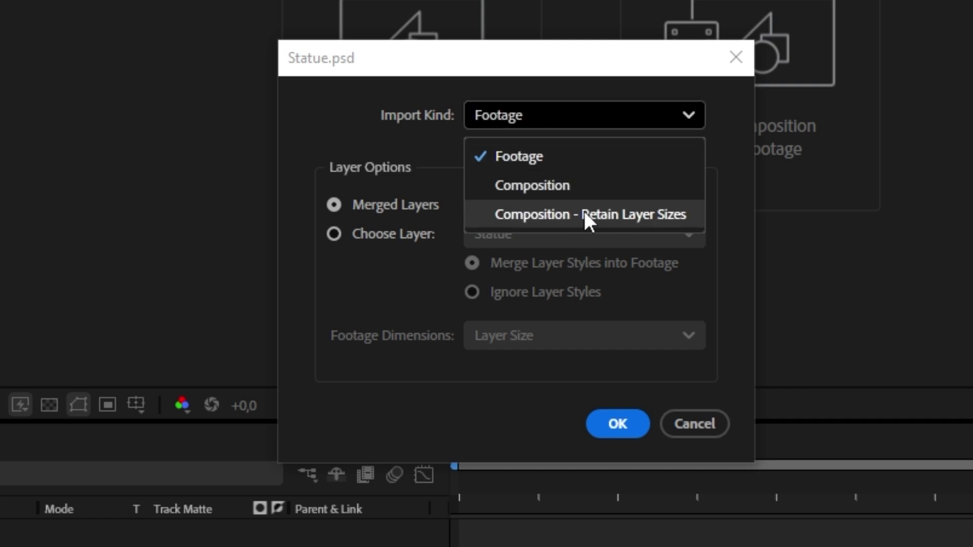
{"action": "left_click", "coordinate": [612, 220]}
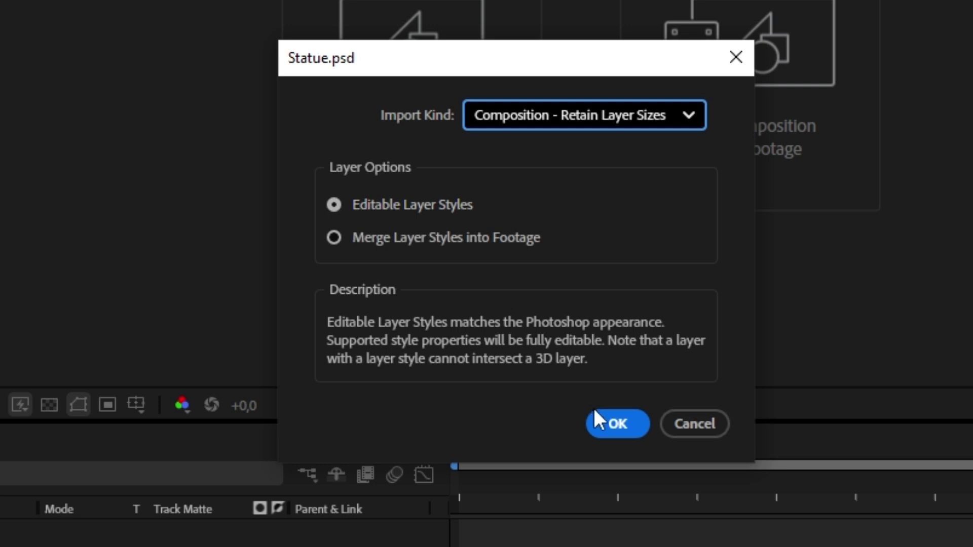
{"action": "left_click", "coordinate": [608, 422]}
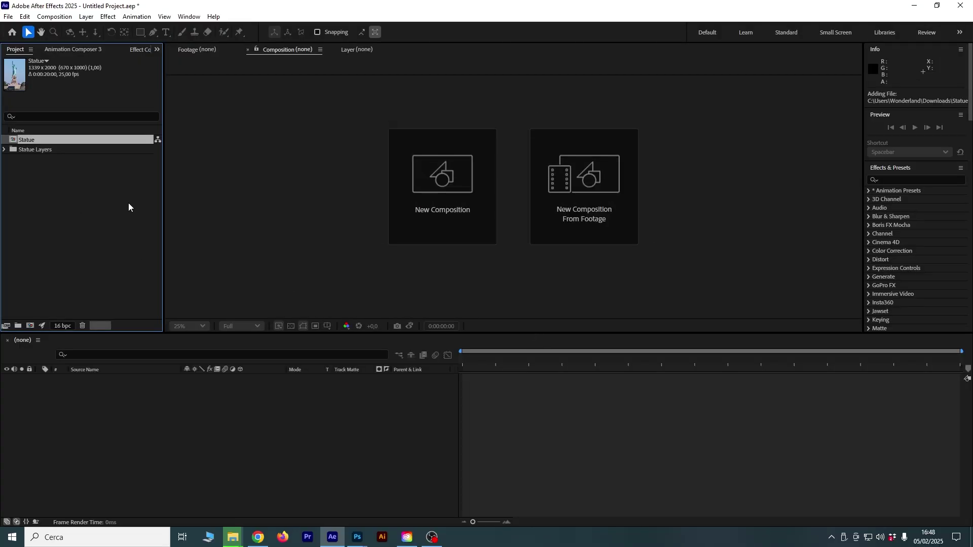
Open the Statue composition and make the composition view taller
{"action": "left_click", "coordinate": [4, 150]}
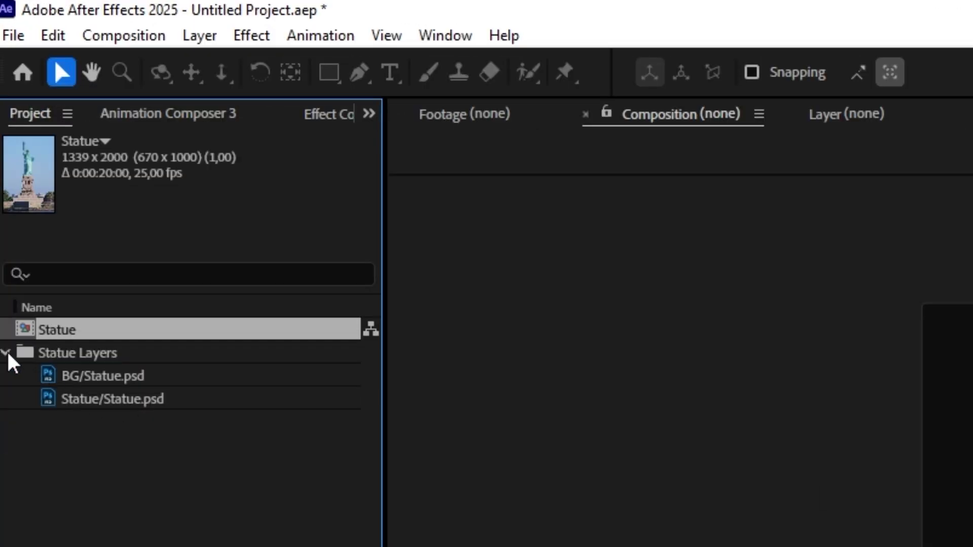
{"action": "left_click", "coordinate": [5, 149]}
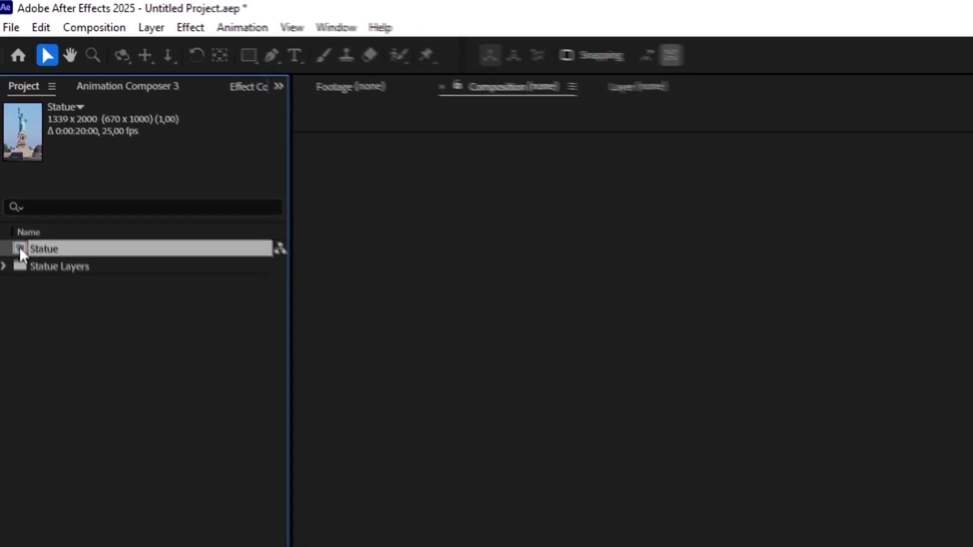
{"action": "double_click", "coordinate": [25, 337]}
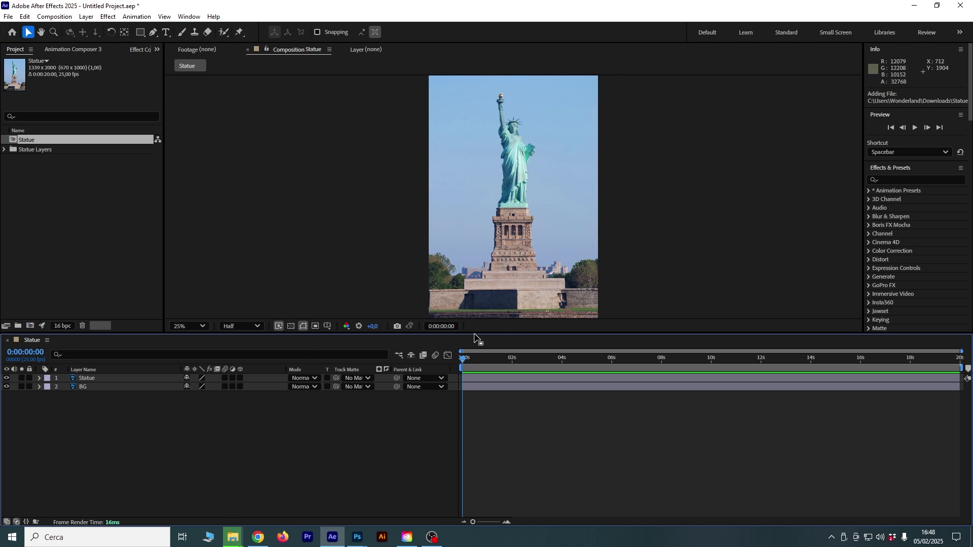
{"action": "left_click_drag", "start_coordinate": [475, 334], "coordinate": [475, 358]}
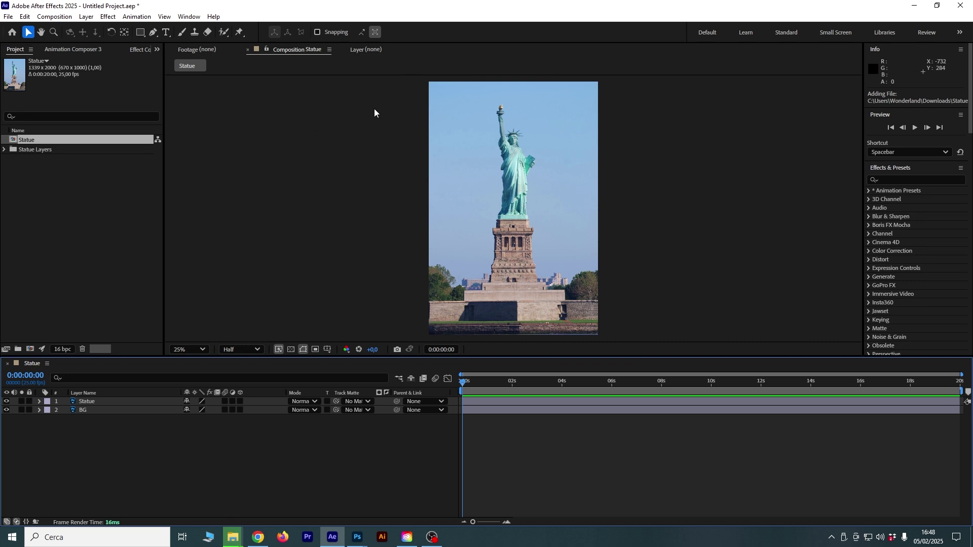
Toggle the Statue layer's visibility to compare it with the background
{"action": "left_click", "coordinate": [6, 401]}
{"action": "left_click", "coordinate": [6, 401]}
{"action": "left_click", "coordinate": [6, 401]}
{"action": "left_click", "coordinate": [6, 401]}
{"action": "left_click", "coordinate": [6, 402]}
{"action": "left_click", "coordinate": [6, 402]}
{"action": "left_click", "coordinate": [6, 402]}
{"action": "left_click", "coordinate": [6, 402]}
{"action": "left_click", "coordinate": [491, 178]}
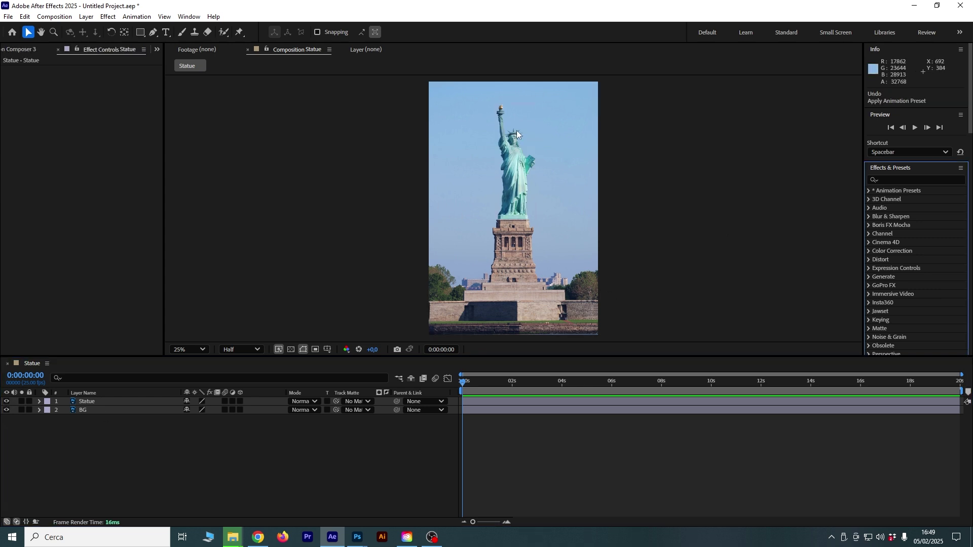
Nudge the Statue layer back into place and hide the BG layer
{"action": "left_click", "coordinate": [514, 180]}
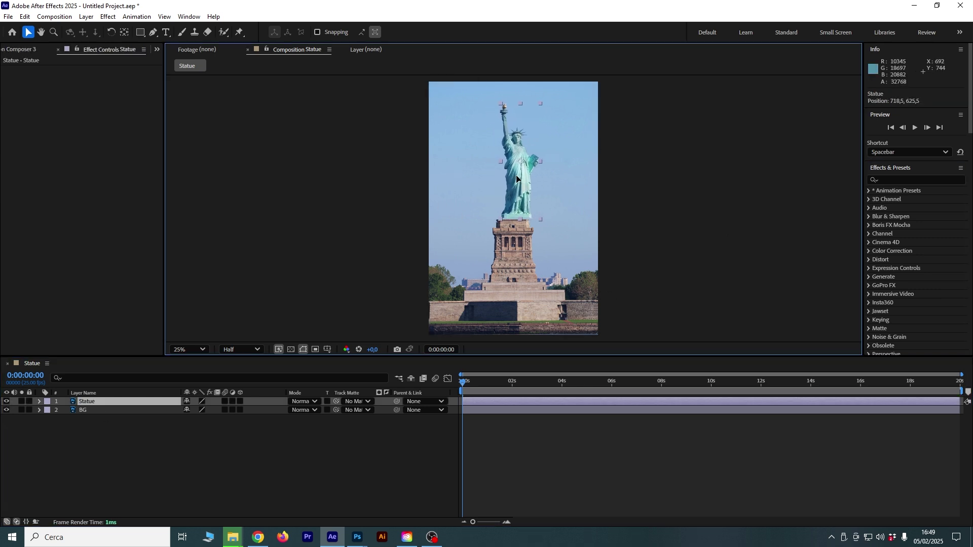
{"action": "left_click_drag", "start_coordinate": [515, 181], "coordinate": [516, 179]}
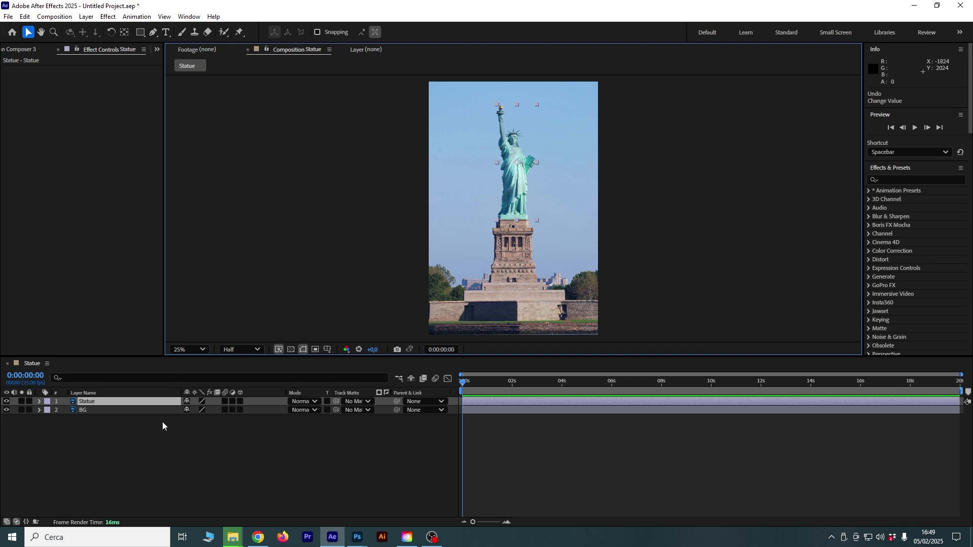
{"action": "left_click_drag", "start_coordinate": [515, 149], "coordinate": [516, 149]}
{"action": "left_click", "coordinate": [6, 409]}
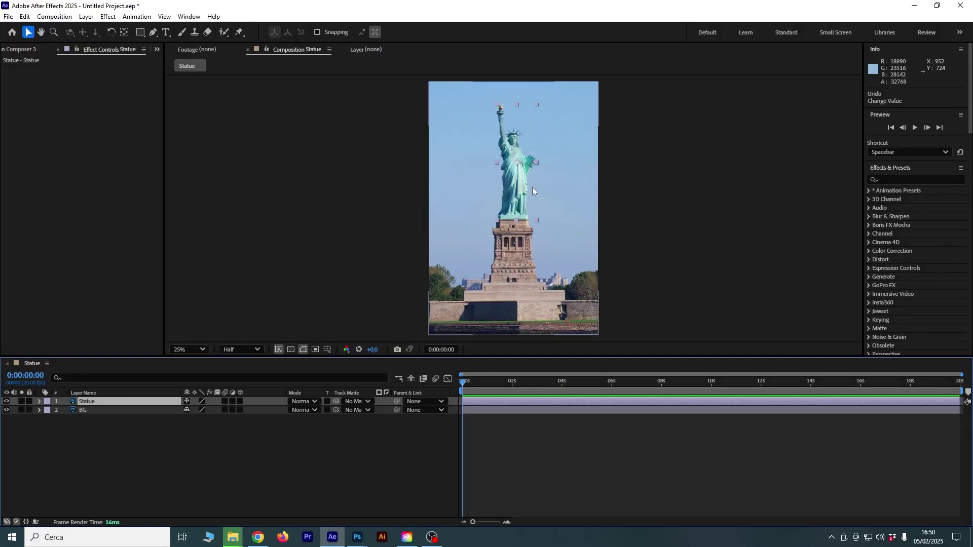
Pre-compose the Statue layer as Statue Comp 1, moving all attributes into it
{"action": "right_click", "coordinate": [143, 403]}
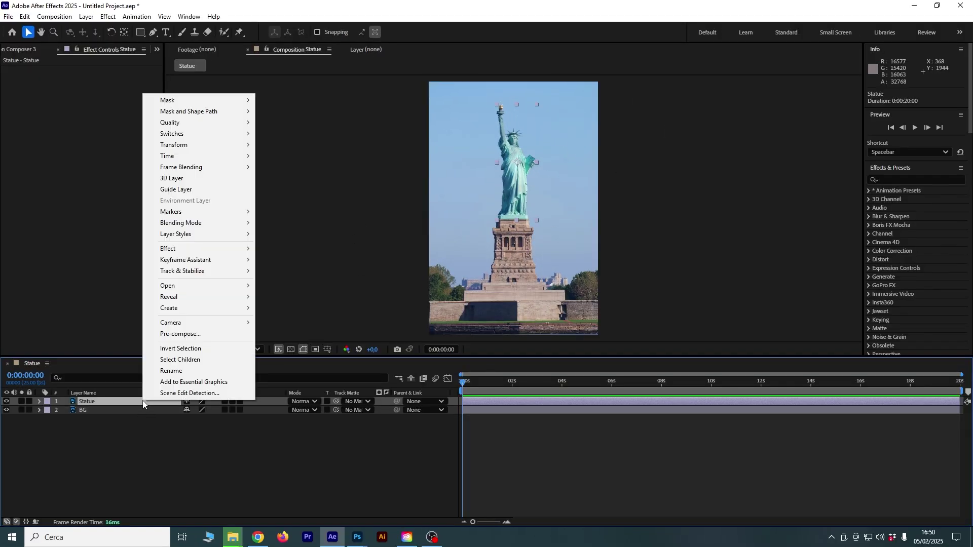
{"action": "left_click", "coordinate": [206, 334]}
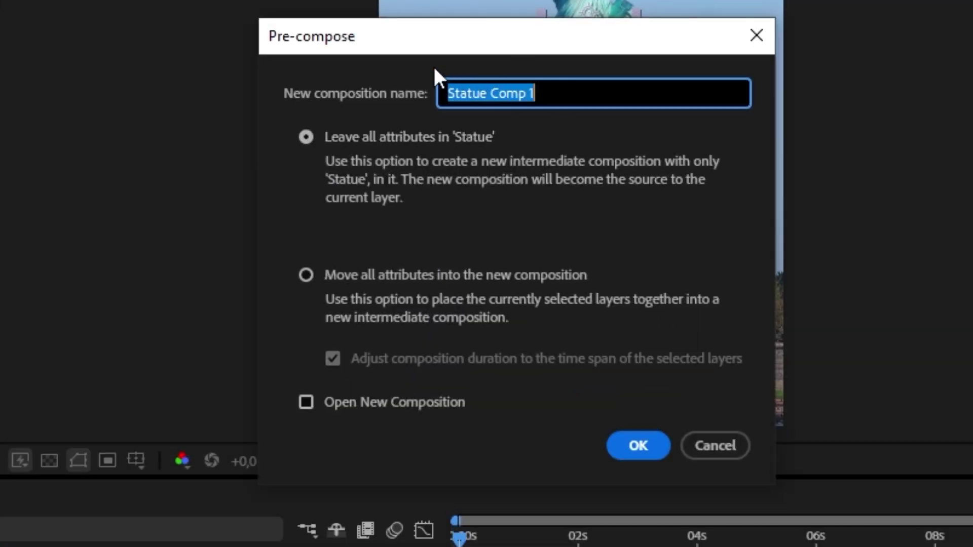
{"action": "left_click", "coordinate": [304, 274]}
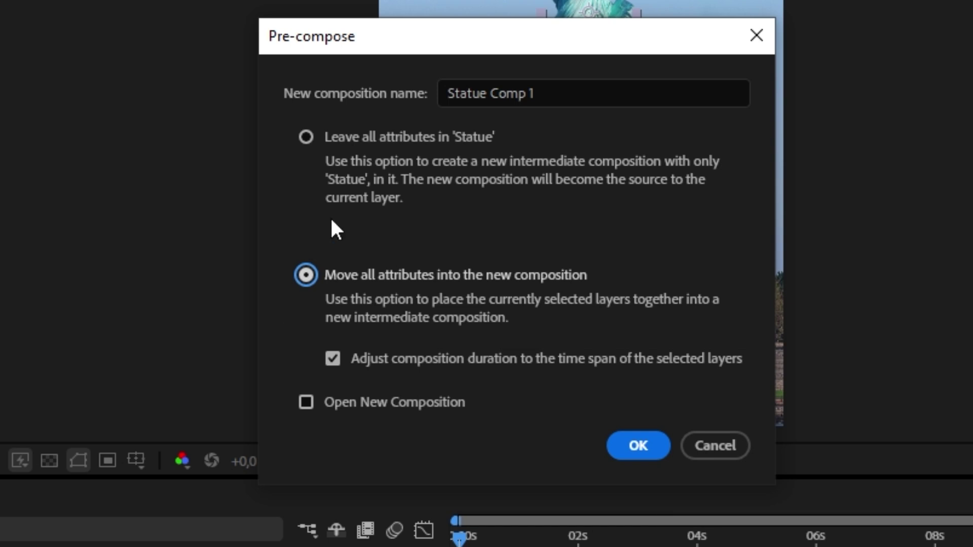
{"action": "left_click", "coordinate": [640, 445]}
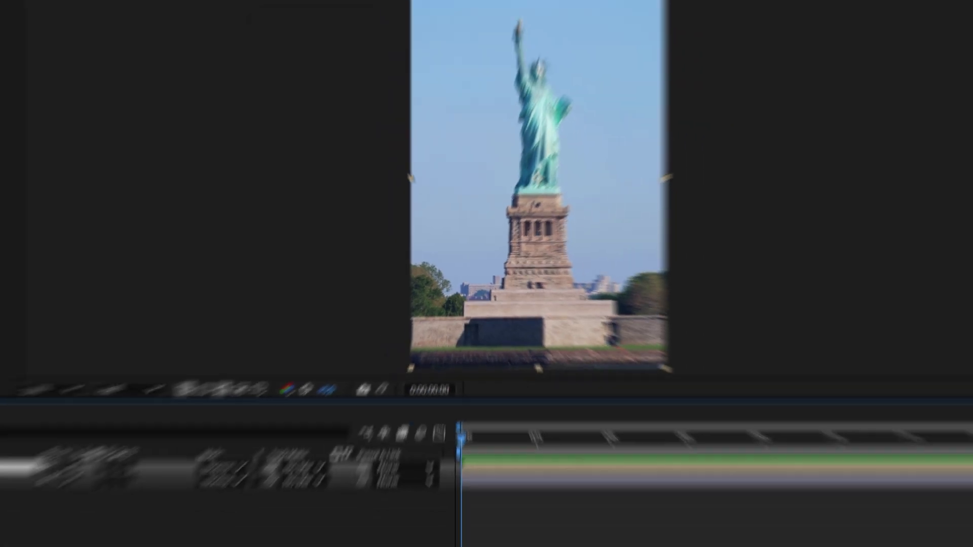
Toggle Statue Comp 1's visibility to check it and bring up the effects search
{"action": "left_click", "coordinate": [6, 402]}
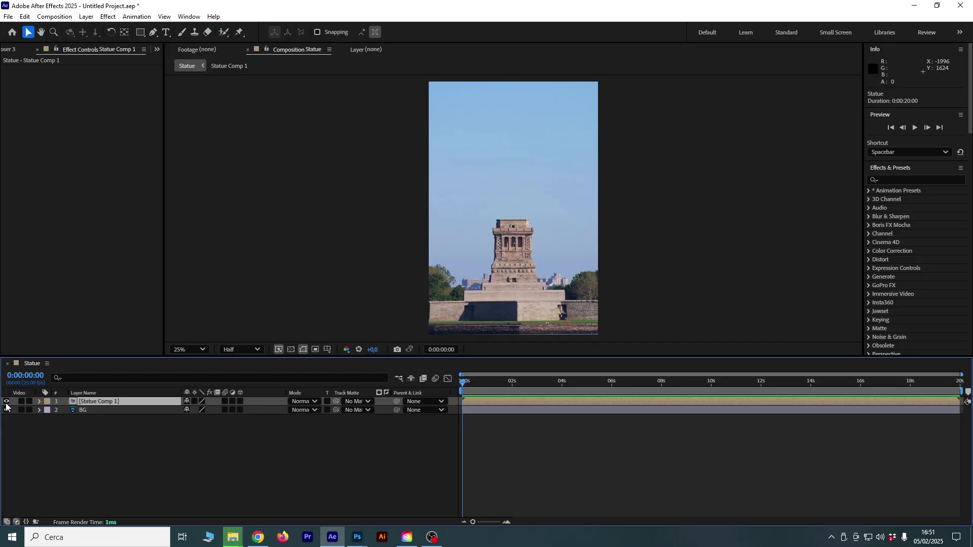
{"action": "left_click", "coordinate": [6, 402]}
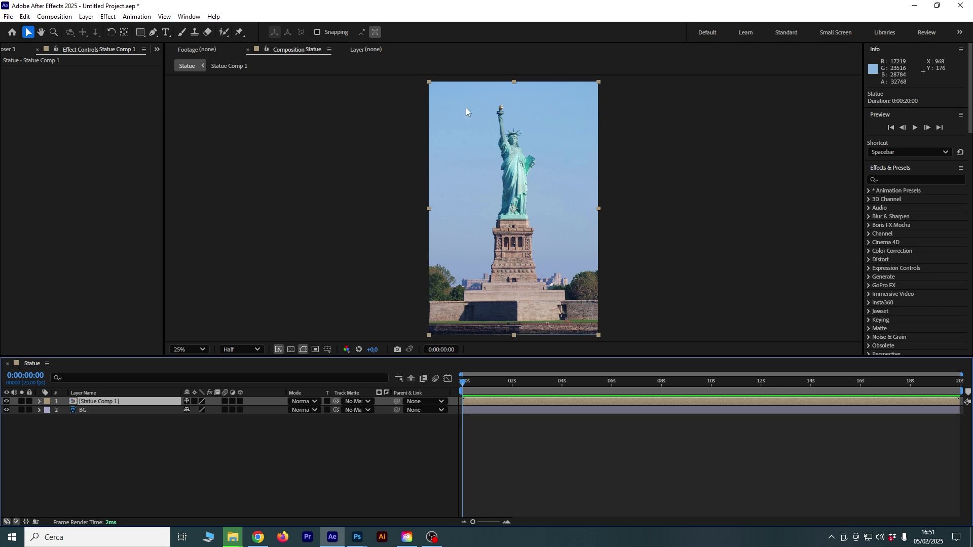
{"action": "left_click", "coordinate": [895, 180]}
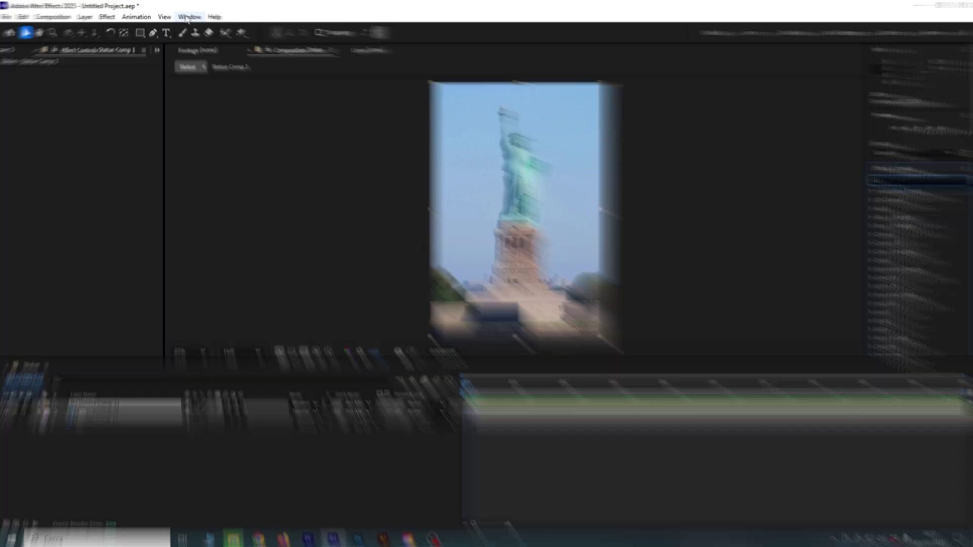
{"action": "left_click", "coordinate": [185, 15]}
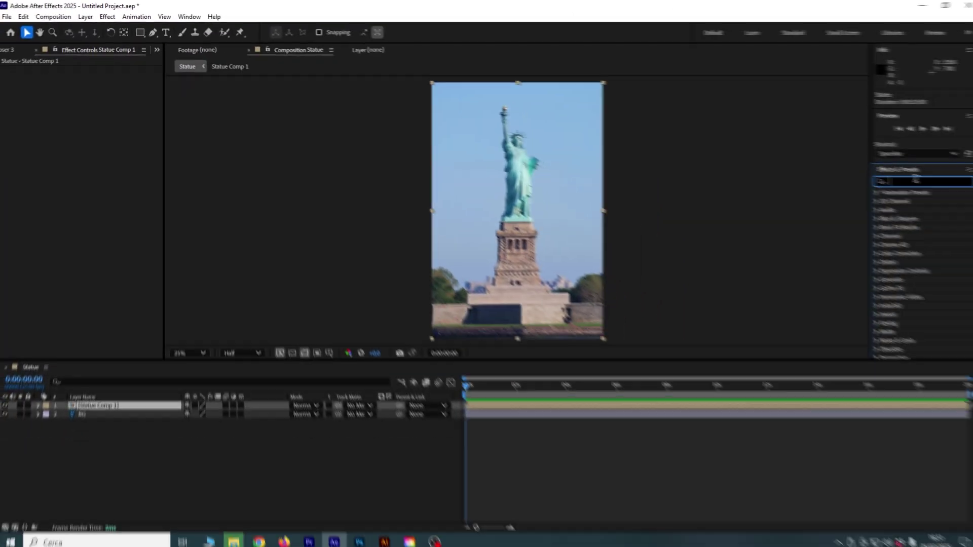
Drop CC Bend It onto Statue Comp 1, test the Bend slider, then undo to 0,0
{"action": "left_click", "coordinate": [908, 179]}
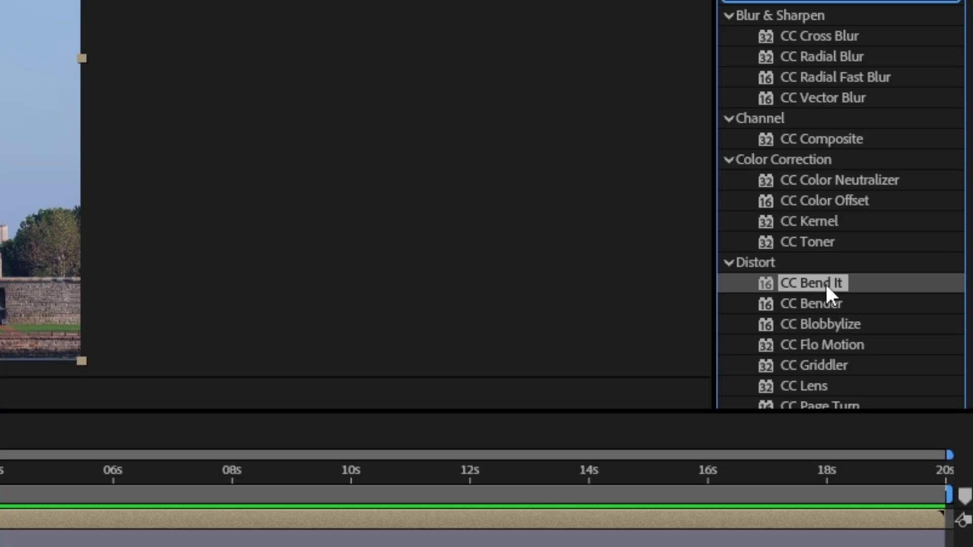
{"action": "left_click_drag", "start_coordinate": [781, 39], "coordinate": [113, 404]}
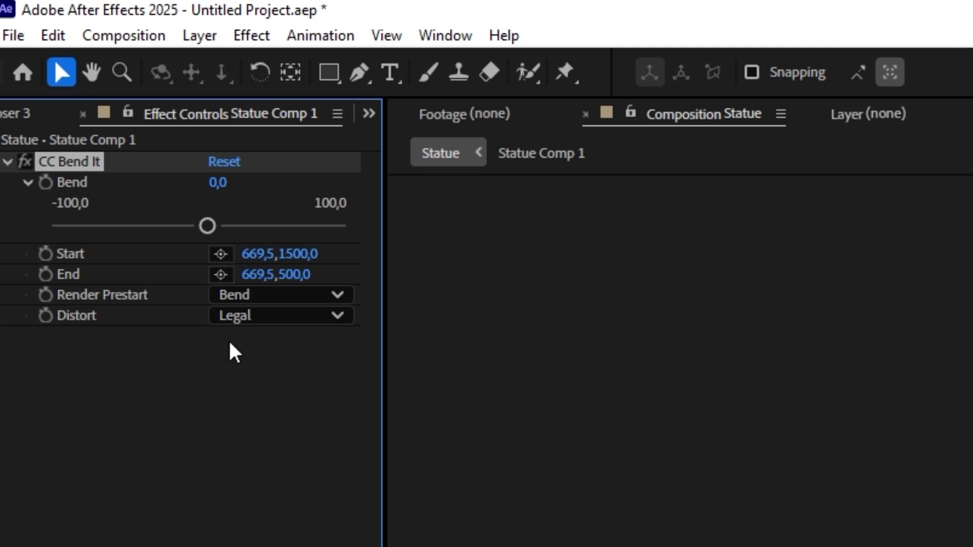
{"action": "left_click_drag", "start_coordinate": [207, 226], "coordinate": [204, 226]}
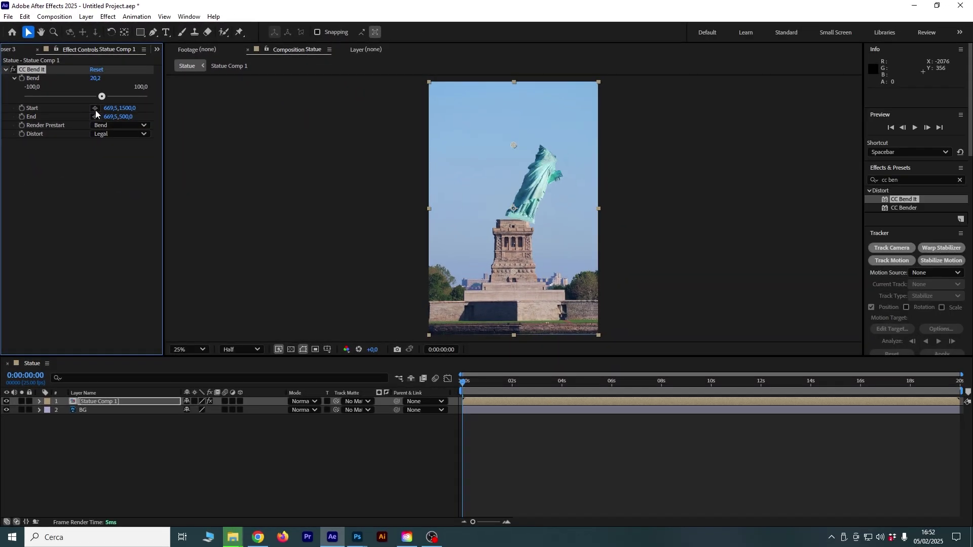
{"action": "mouse_move", "coordinate": [138, 161]}
{"action": "left_mouse_down"}
{"action": "mouse_move", "coordinate": [89, 96]}
{"action": "mouse_move", "coordinate": [106, 97]}
{"action": "left_mouse_up"}
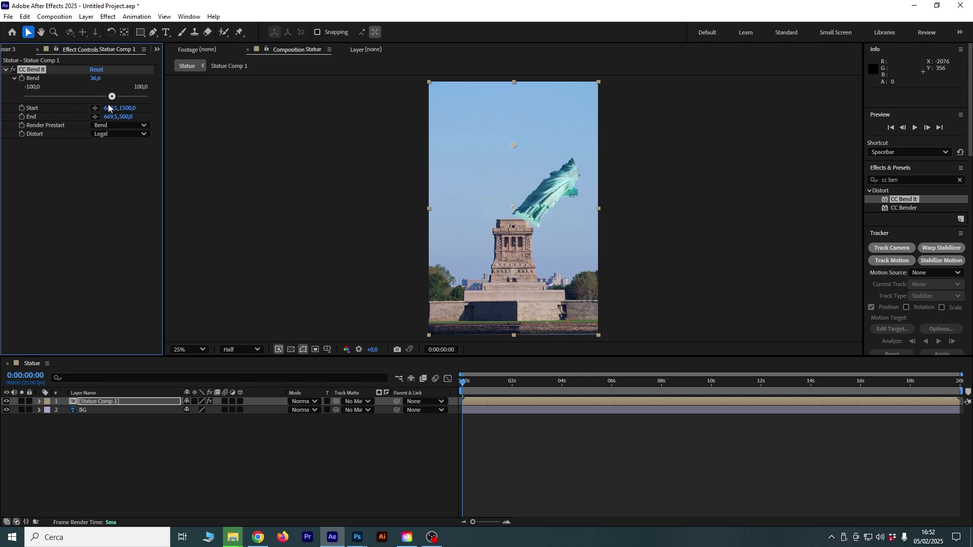
{"action": "key", "text": "ctrl+z"}
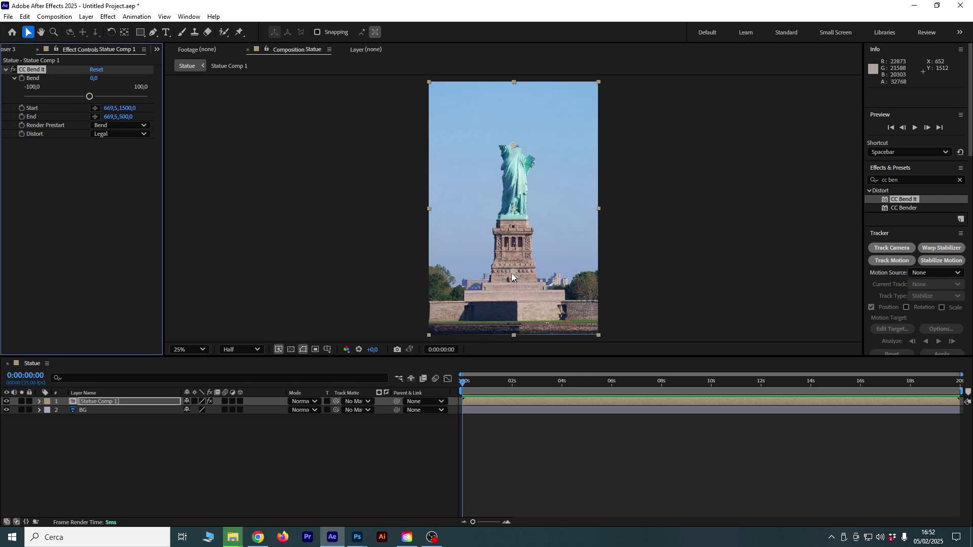
{"action": "left_click", "coordinate": [54, 112]}
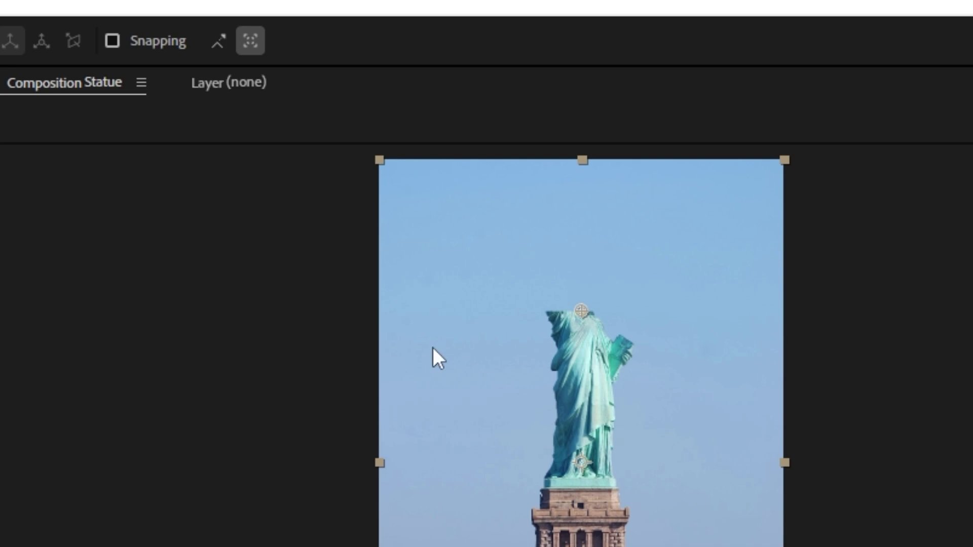
Move the bend's Start to the statue's base and End above the torch, then set Bend to 16,9
{"action": "left_click", "coordinate": [581, 309]}
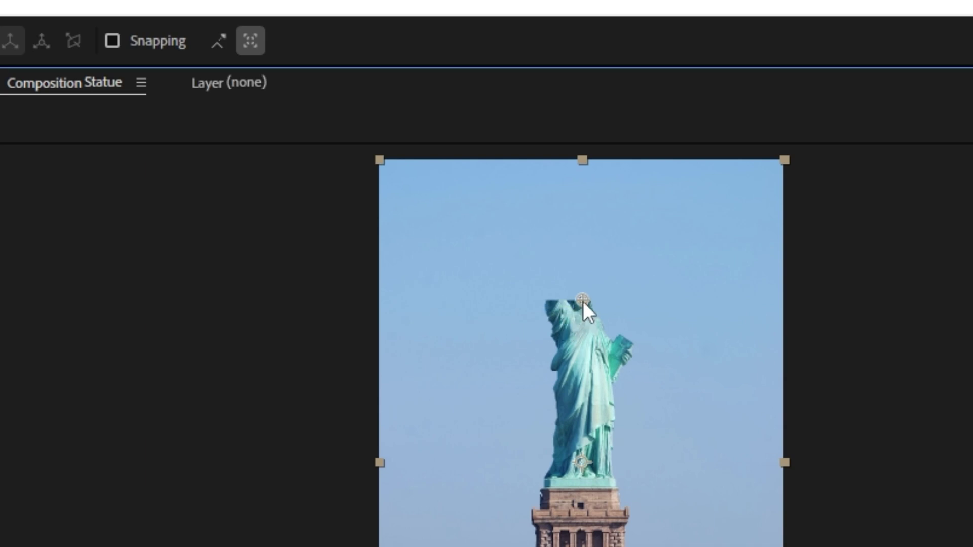
{"action": "left_click_drag", "start_coordinate": [583, 309], "coordinate": [585, 285]}
{"action": "left_click_drag", "start_coordinate": [586, 310], "coordinate": [588, 230]}
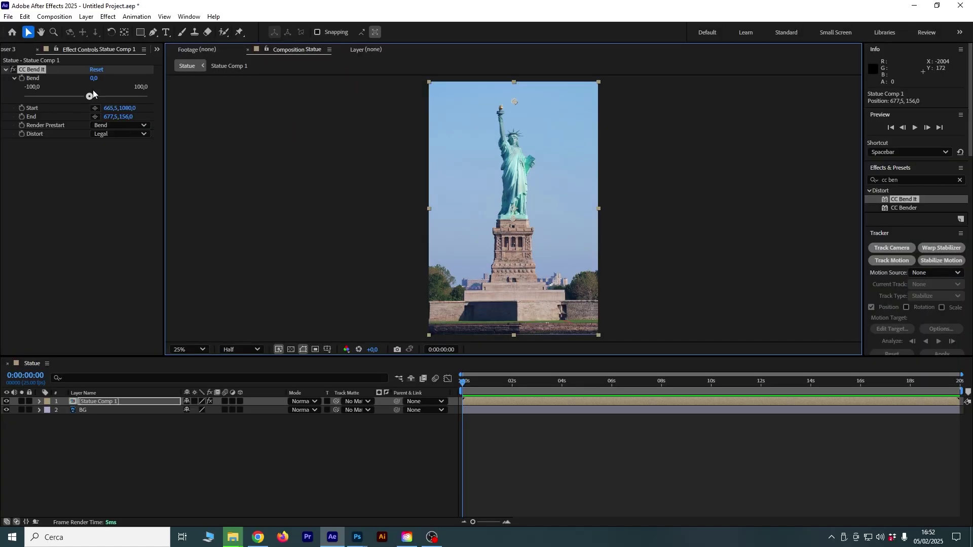
{"action": "left_click_drag", "start_coordinate": [95, 96], "coordinate": [146, 98]}
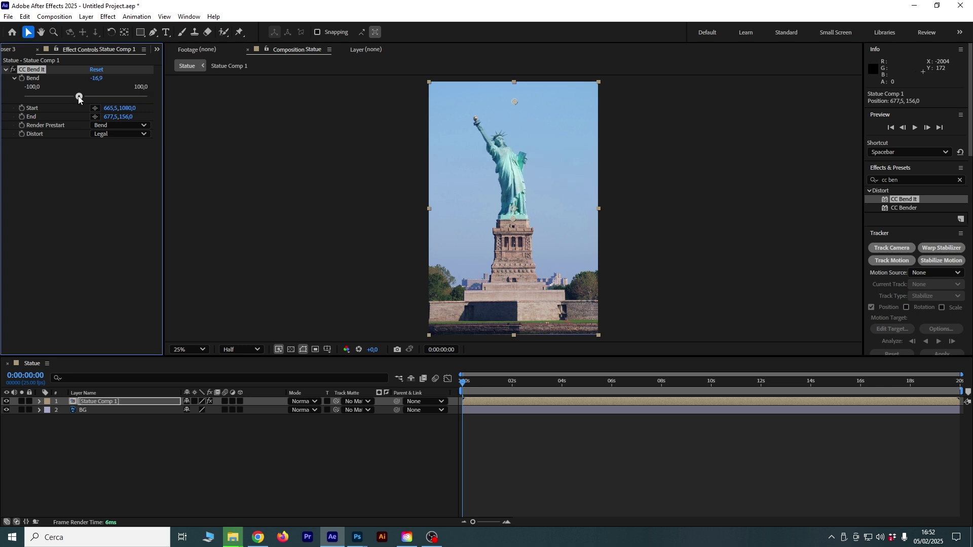
{"action": "left_click_drag", "start_coordinate": [146, 98], "coordinate": [89, 96]}
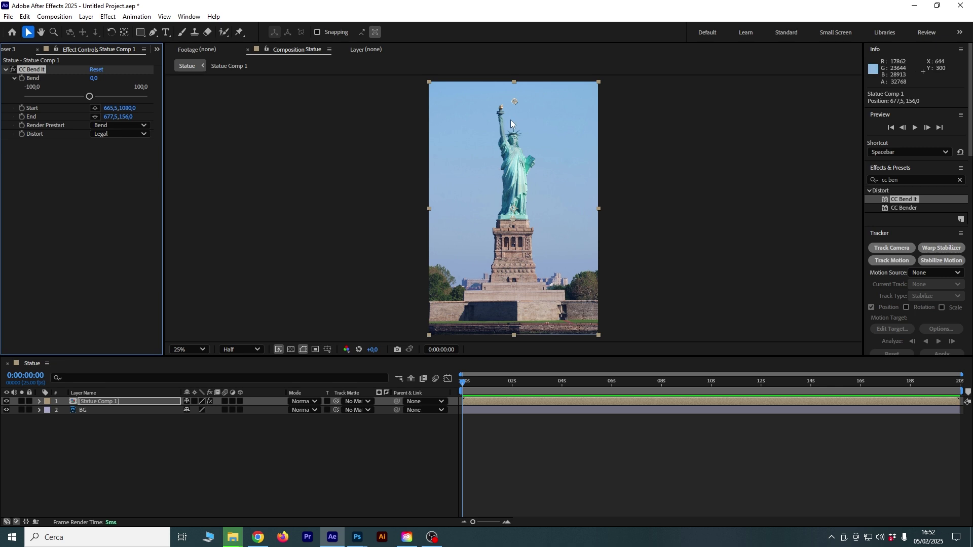
{"action": "mouse_move", "coordinate": [89, 96]}
{"action": "left_mouse_down"}
{"action": "mouse_move", "coordinate": [121, 96]}
{"action": "mouse_move", "coordinate": [125, 206]}
{"action": "left_mouse_up"}
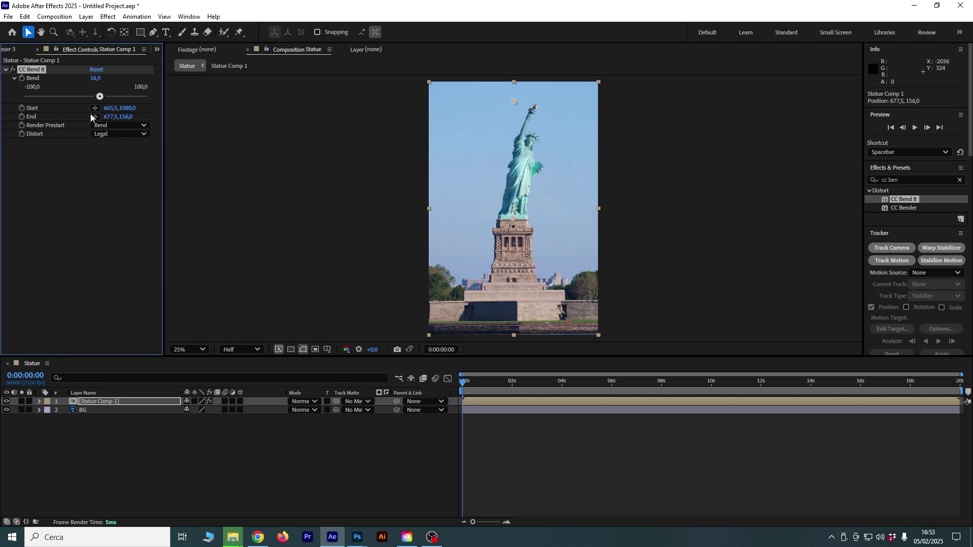
Undo the bend and switch CC Bend It's Render Prestart to Static
{"action": "key", "text": "ctrl+z"}
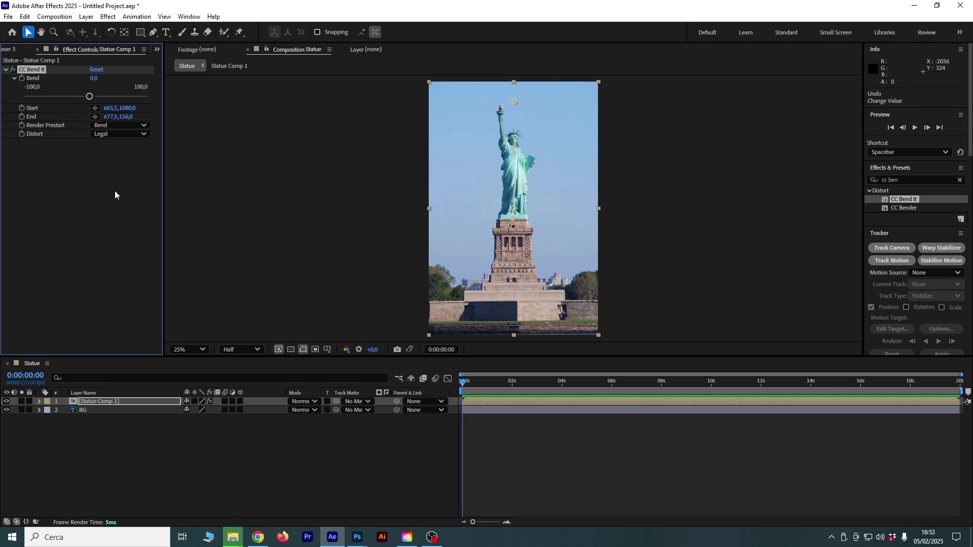
{"action": "left_click", "coordinate": [117, 126]}
{"action": "left_click", "coordinate": [124, 147]}
Test the Mirror prestart by bending both ways, return Bend to 0, and keep Distort Legal
{"action": "left_click", "coordinate": [114, 126]}
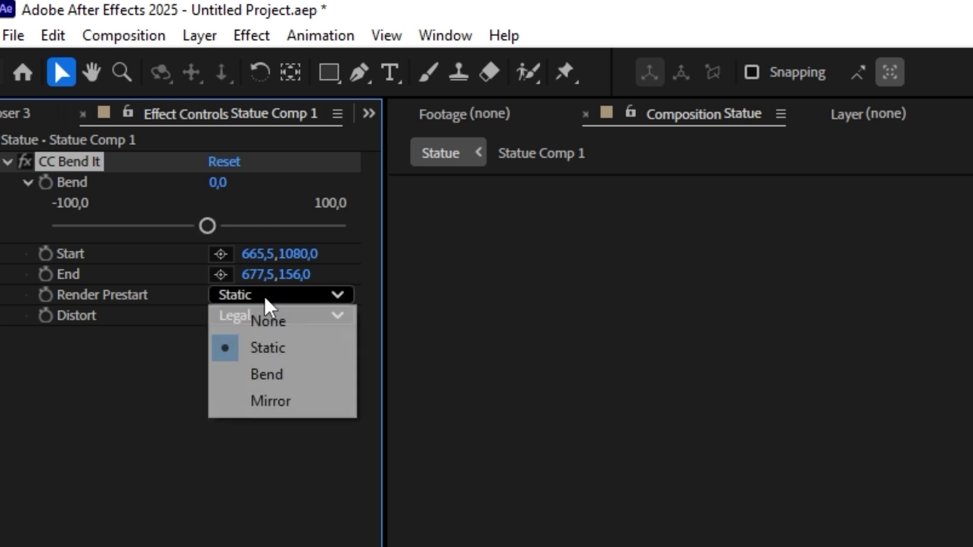
{"action": "left_click", "coordinate": [306, 412]}
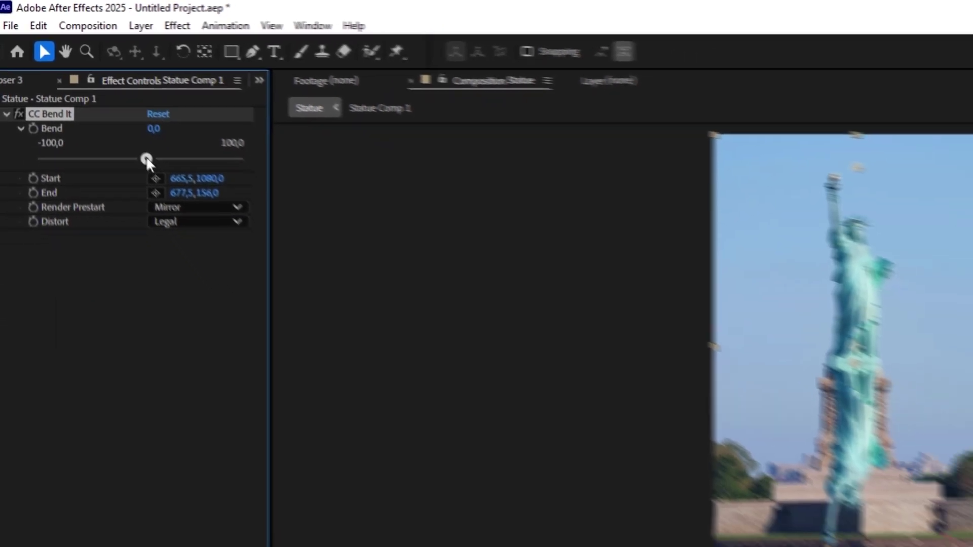
{"action": "left_click_drag", "start_coordinate": [208, 226], "coordinate": [298, 230]}
{"action": "left_click_drag", "start_coordinate": [166, 124], "coordinate": [43, 124]}
{"action": "left_click_drag", "start_coordinate": [27, 96], "coordinate": [90, 96]}
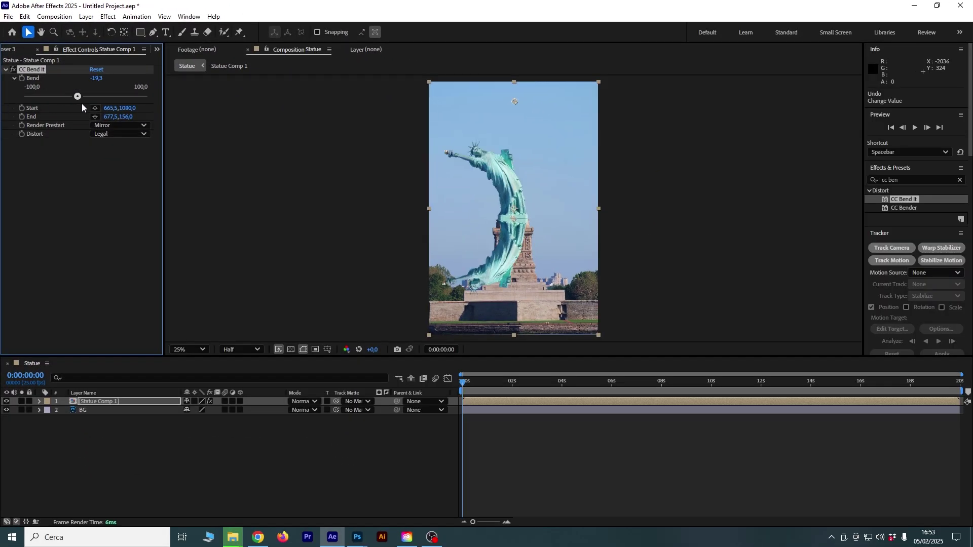
{"action": "left_click", "coordinate": [106, 135]}
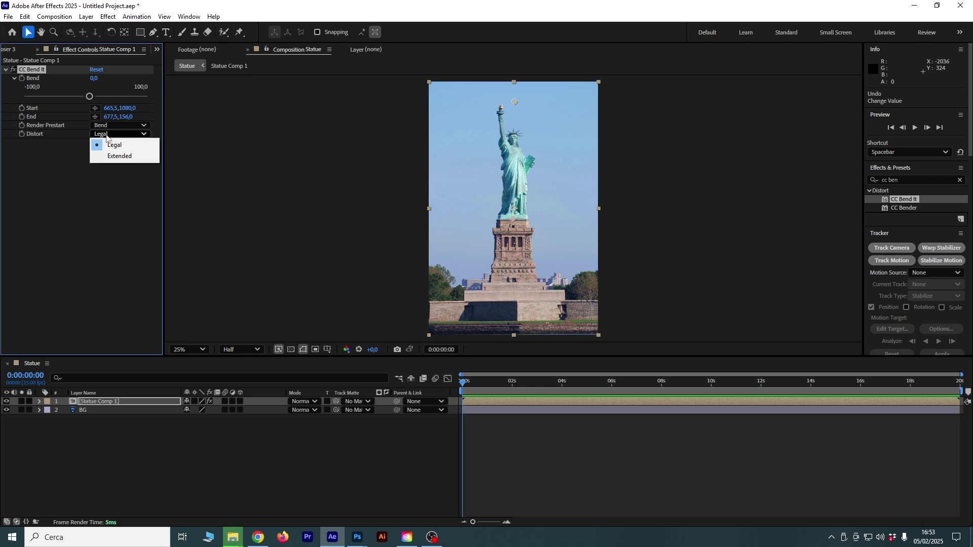
{"action": "left_click", "coordinate": [112, 145]}
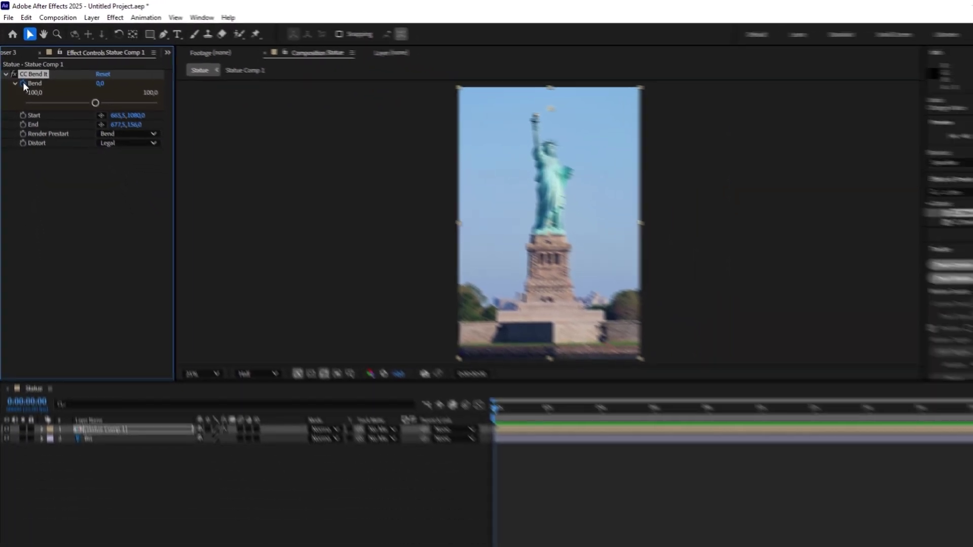
Reveal Statue Comp 1's CC Bend It properties in the timeline, showing only modified ones with U
{"action": "left_click", "coordinate": [39, 402]}
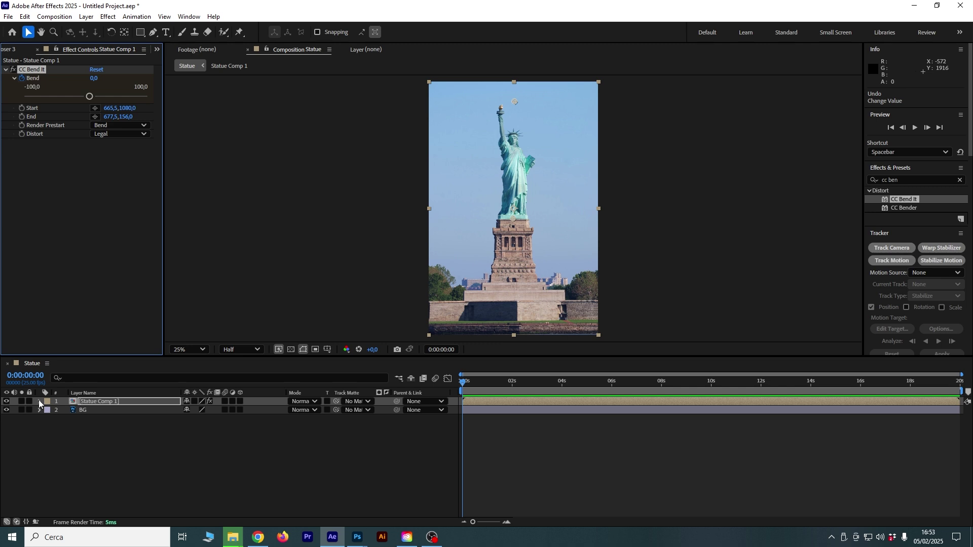
{"action": "left_click", "coordinate": [87, 271]}
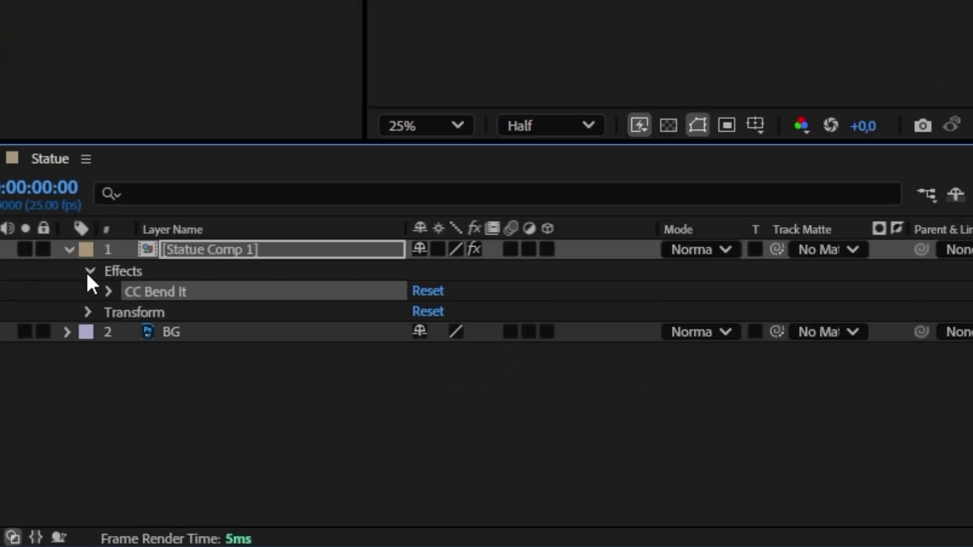
{"action": "left_click", "coordinate": [108, 292]}
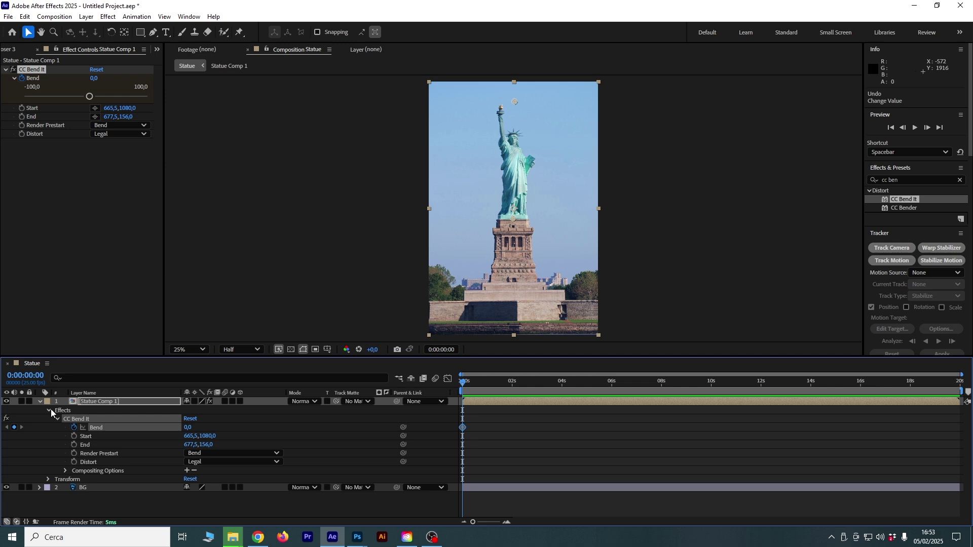
{"action": "left_click", "coordinate": [50, 410]}
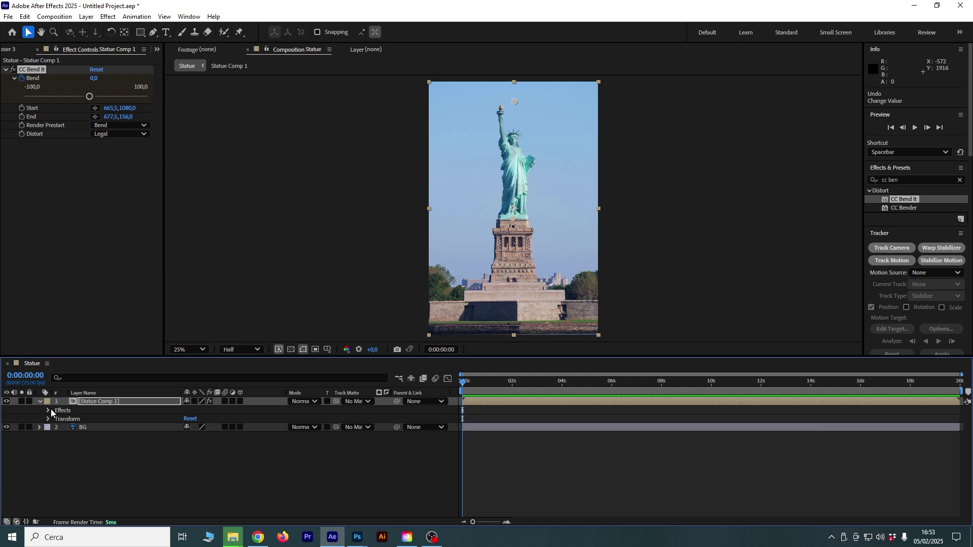
{"action": "left_click", "coordinate": [40, 401]}
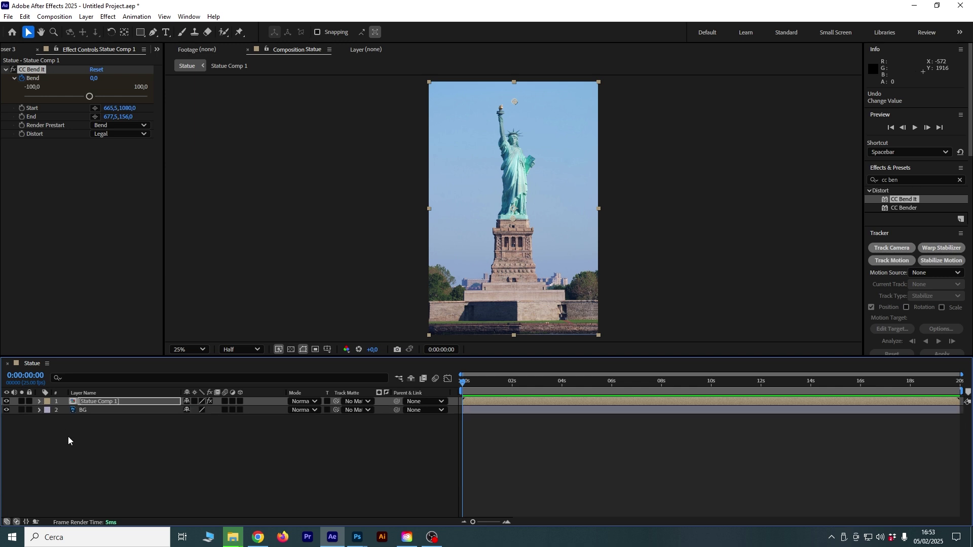
{"action": "key", "text": "u"}
{"action": "key", "text": "u"}
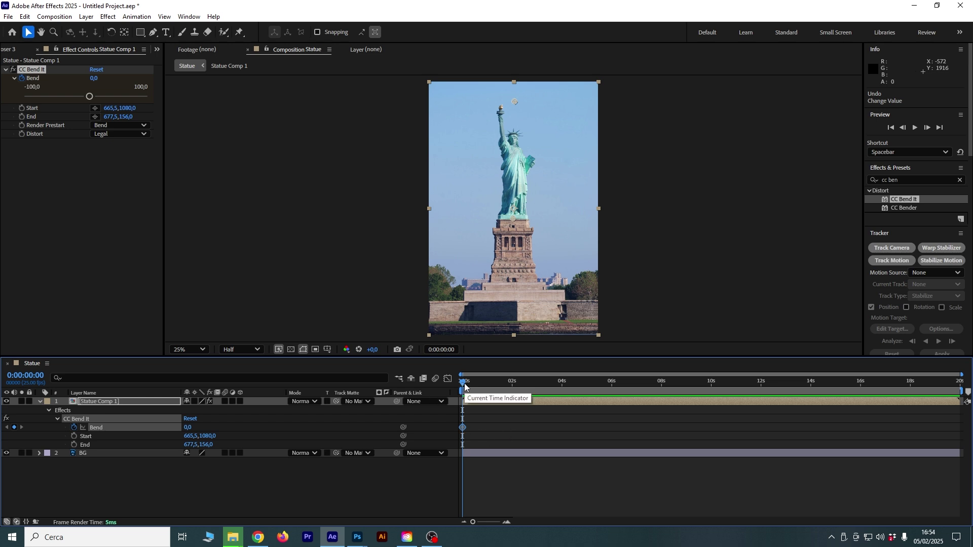
Add a raised Bend keyframe, move it to 0:00:00:20, and set preview resolution to Auto
{"action": "left_click_drag", "start_coordinate": [460, 388], "coordinate": [564, 398]}
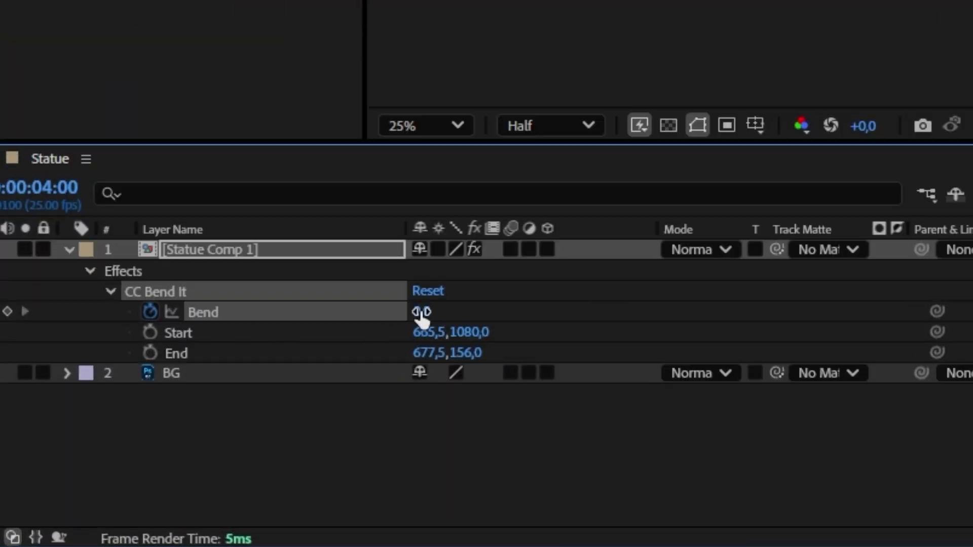
{"action": "mouse_move", "coordinate": [421, 317]}
{"action": "left_mouse_down"}
{"action": "mouse_move", "coordinate": [489, 314]}
{"action": "mouse_move", "coordinate": [458, 321]}
{"action": "left_mouse_up"}
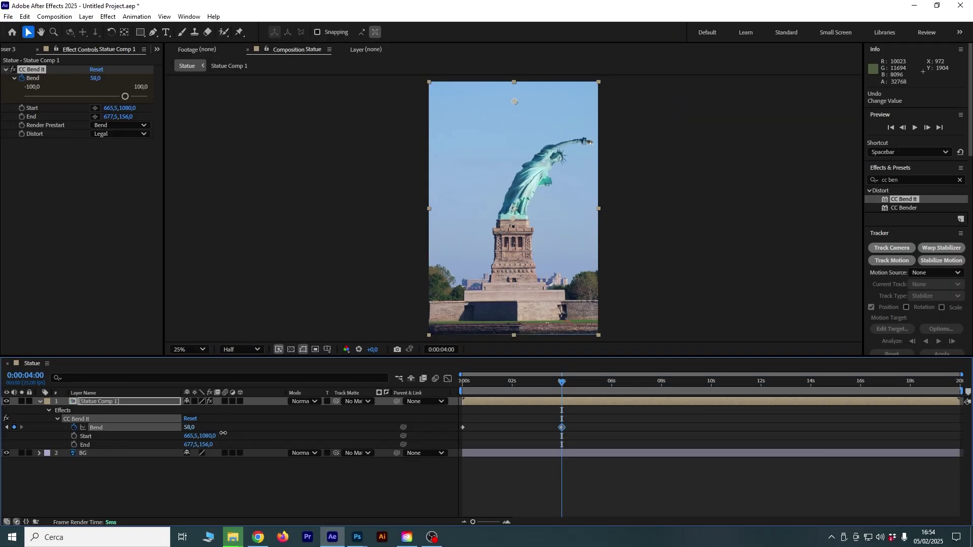
{"action": "key", "text": "space"}
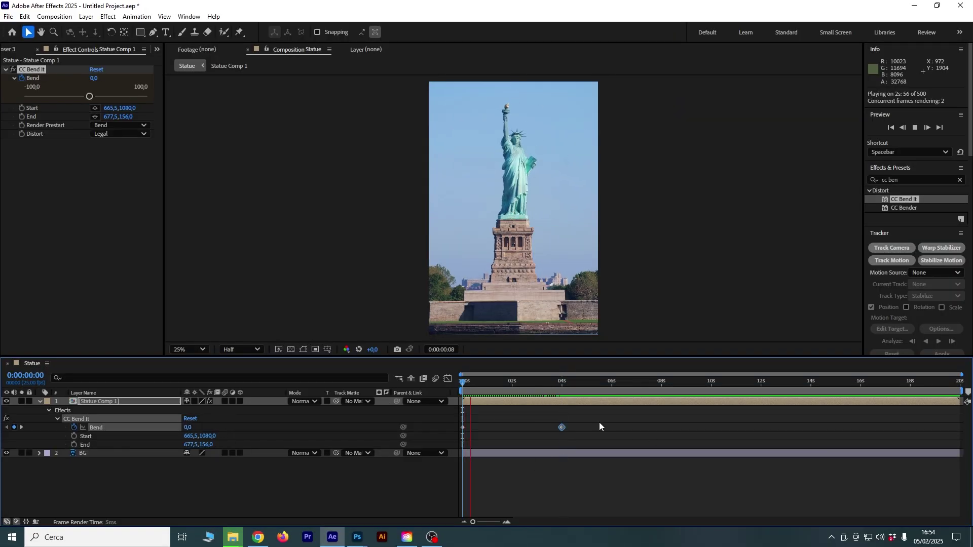
{"action": "left_click", "coordinate": [560, 427]}
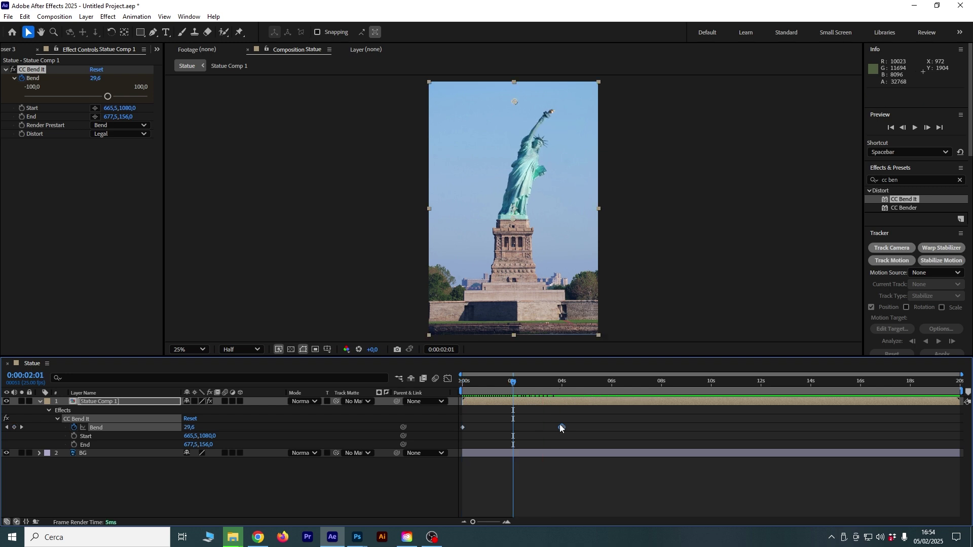
{"action": "left_click_drag", "start_coordinate": [560, 428], "coordinate": [513, 429]}
{"action": "left_click", "coordinate": [244, 349]}
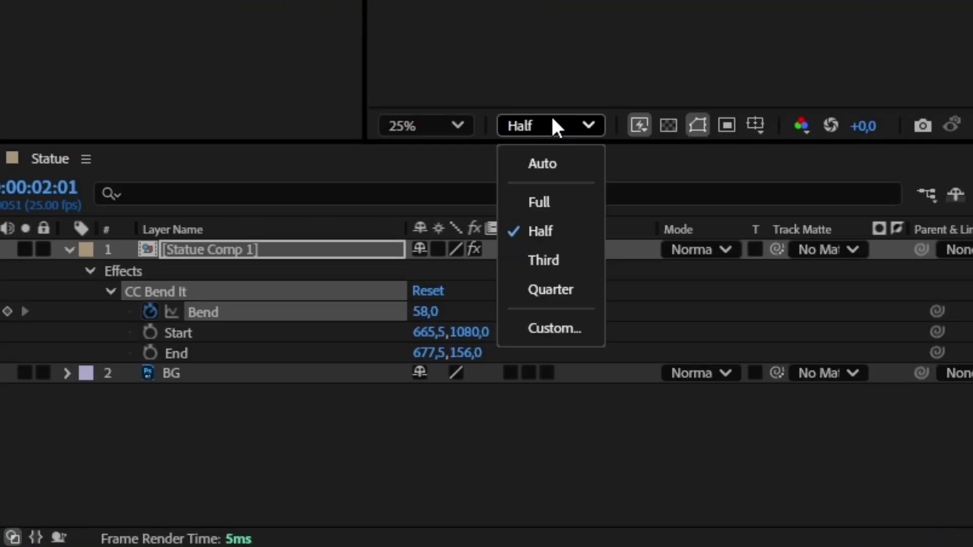
{"action": "left_click", "coordinate": [561, 164]}
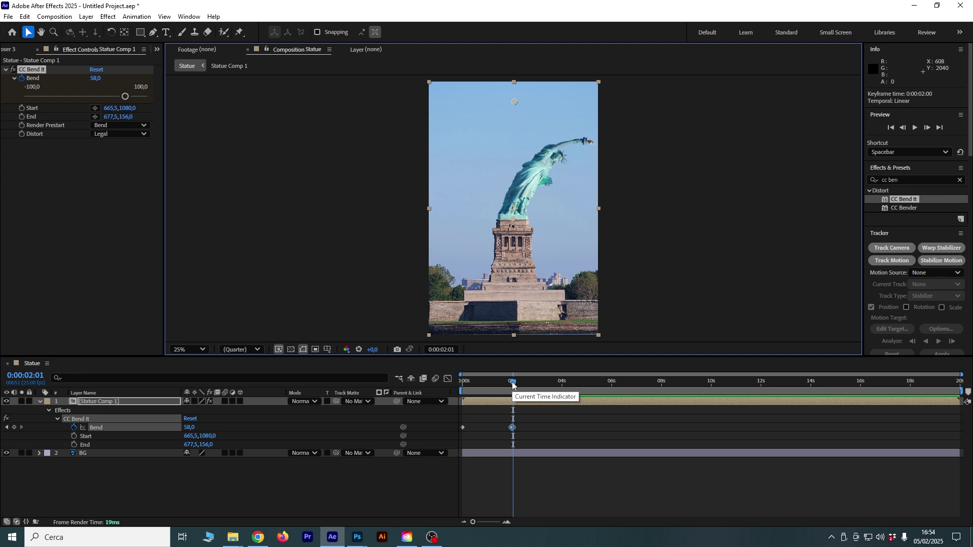
{"action": "left_click_drag", "start_coordinate": [591, 427], "coordinate": [539, 434]}
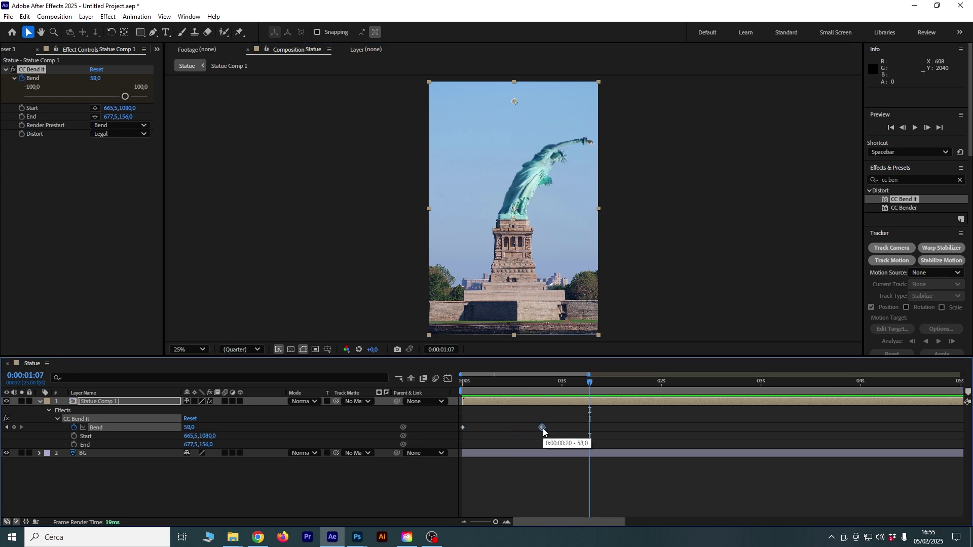
Add further Bend keyframes with alternating values, bending the other way at 1:15, and preview
{"action": "mouse_move", "coordinate": [537, 384]}
{"action": "left_mouse_down"}
{"action": "mouse_move", "coordinate": [342, 405]}
{"action": "mouse_move", "coordinate": [622, 385]}
{"action": "left_mouse_up"}
{"action": "left_click_drag", "start_coordinate": [190, 428], "coordinate": [182, 429]}
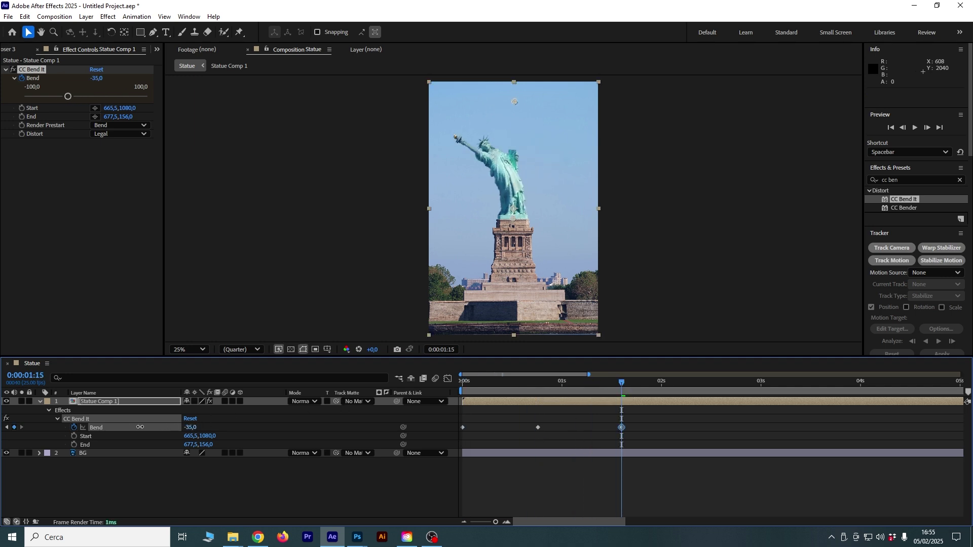
{"action": "left_click_drag", "start_coordinate": [622, 385], "coordinate": [706, 384]}
{"action": "left_click_drag", "start_coordinate": [190, 429], "coordinate": [186, 430]}
{"action": "left_click_drag", "start_coordinate": [706, 384], "coordinate": [809, 384]}
{"action": "key", "text": "space"}
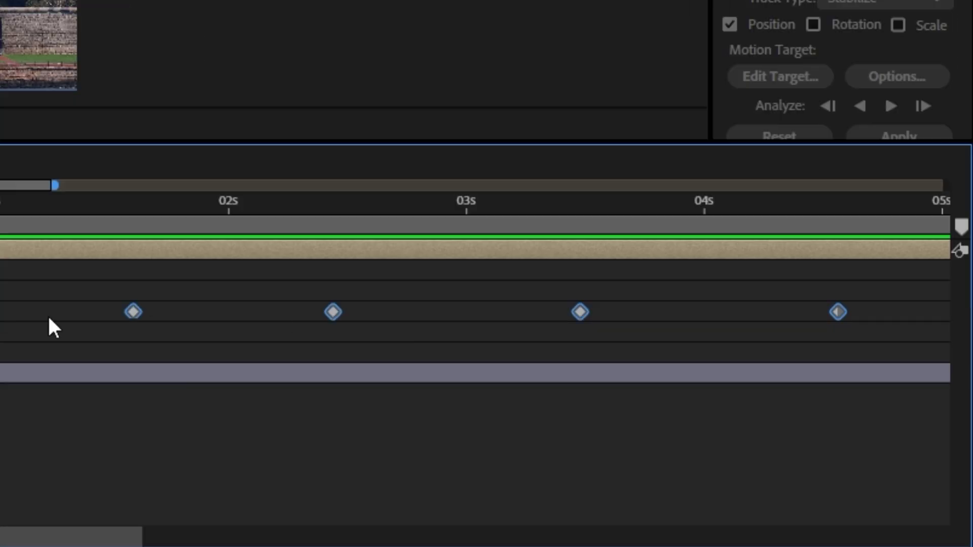
Apply Easy Ease (F9) to the selected Bend keyframes and preview the eased sway
{"action": "key", "text": "F9"}
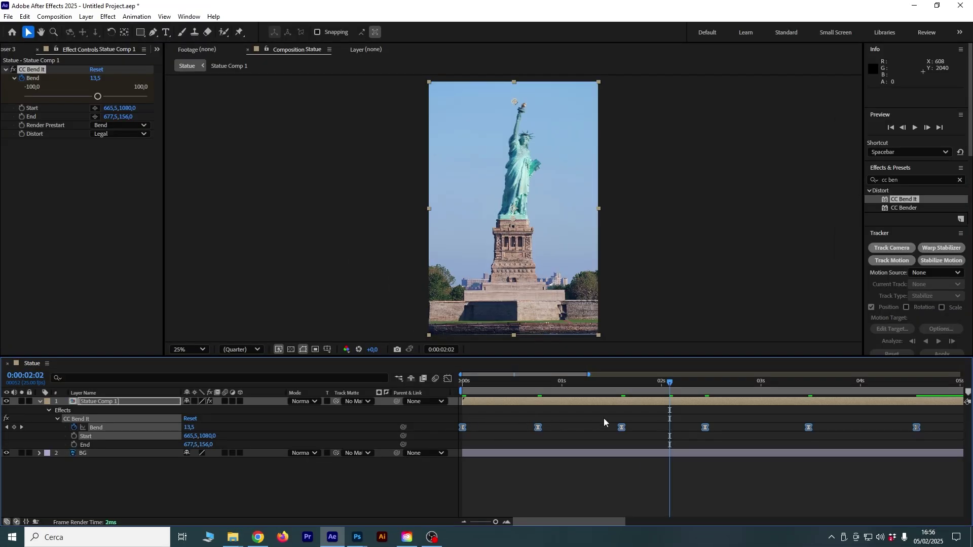
{"action": "left_click_drag", "start_coordinate": [546, 384], "coordinate": [427, 391]}
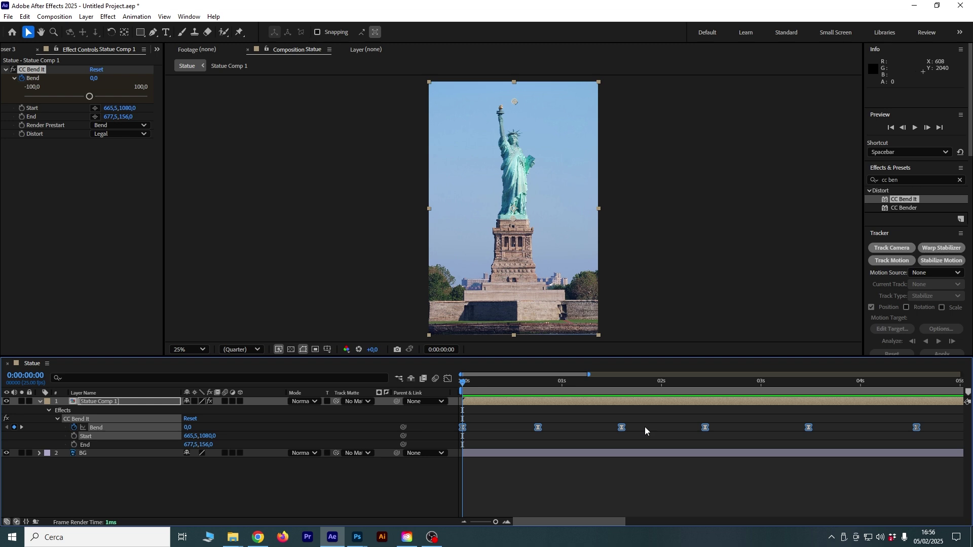
{"action": "key", "text": "space"}
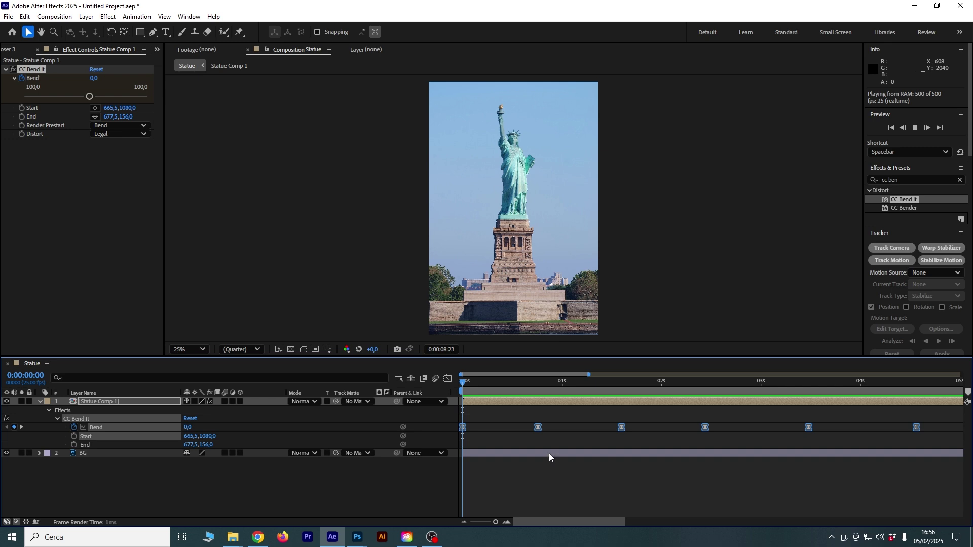
{"action": "key", "text": "space"}
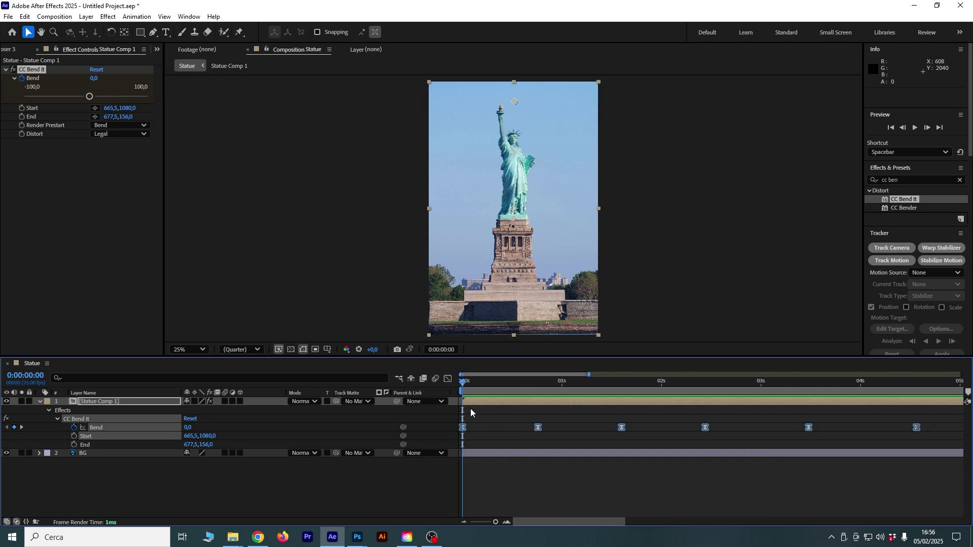
Show the Bend speed graph and select a keyframe to adjust its easing
{"action": "left_click", "coordinate": [448, 379]}
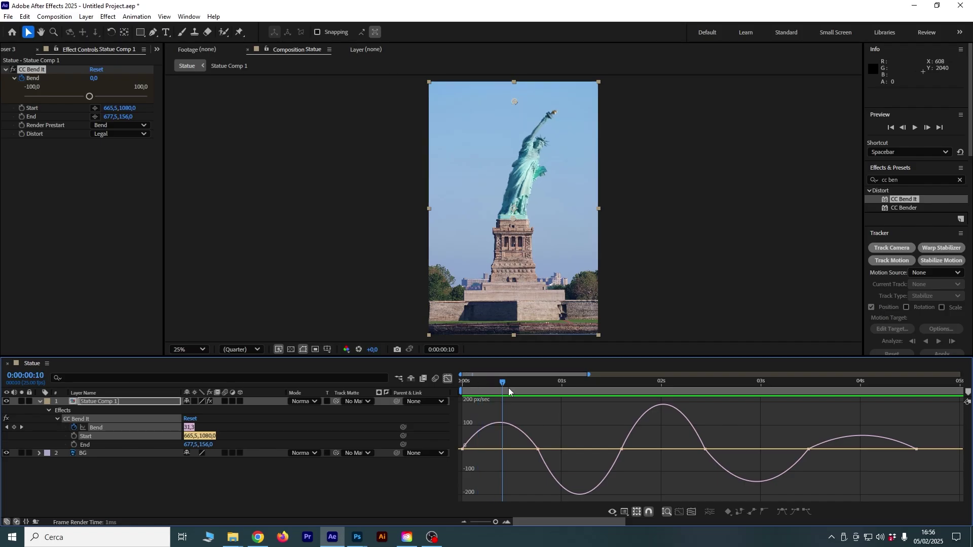
{"action": "left_click", "coordinate": [537, 449]}
{"action": "key", "text": "space"}
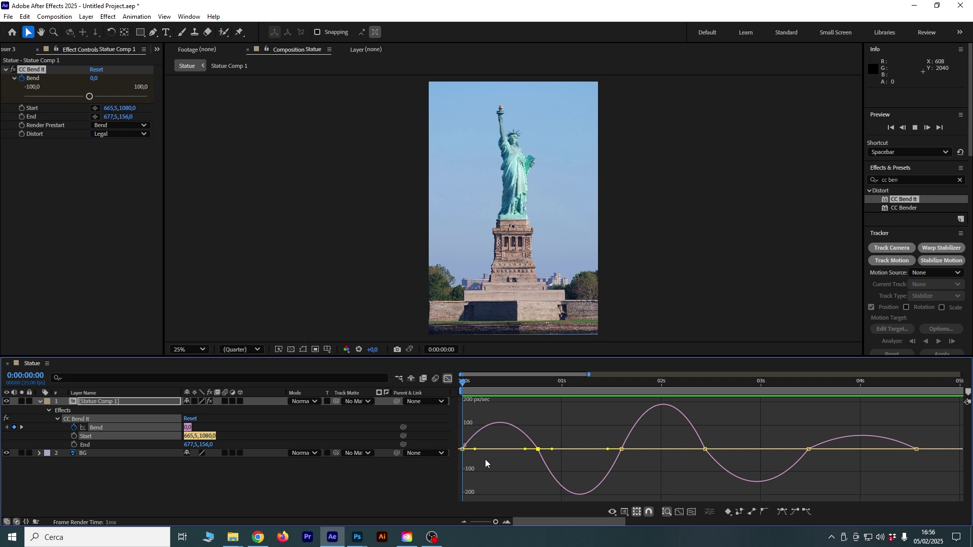
{"action": "key", "text": "space"}
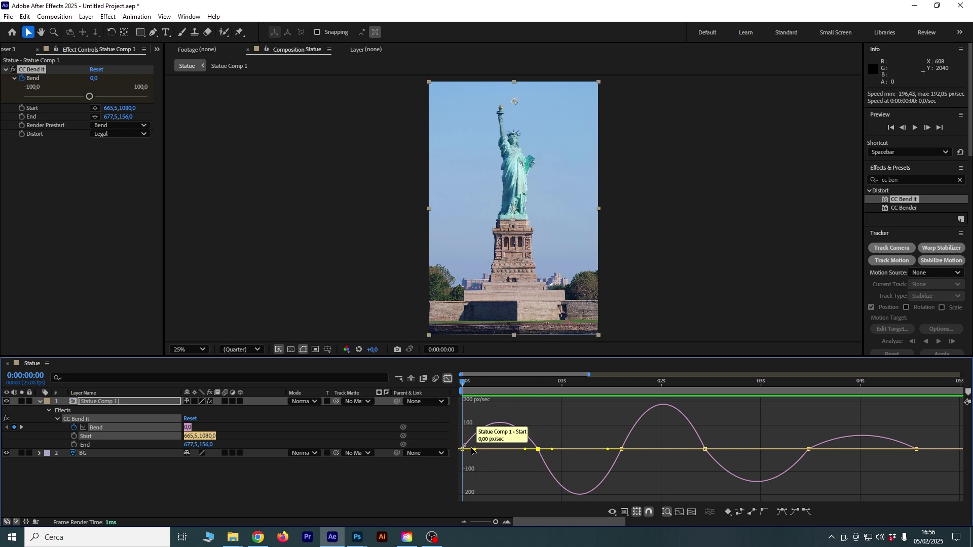
Lengthen the influence handles on the first and last Bend keyframes, first outgoing to about 60%
{"action": "left_click_drag", "start_coordinate": [475, 449], "coordinate": [494, 450]}
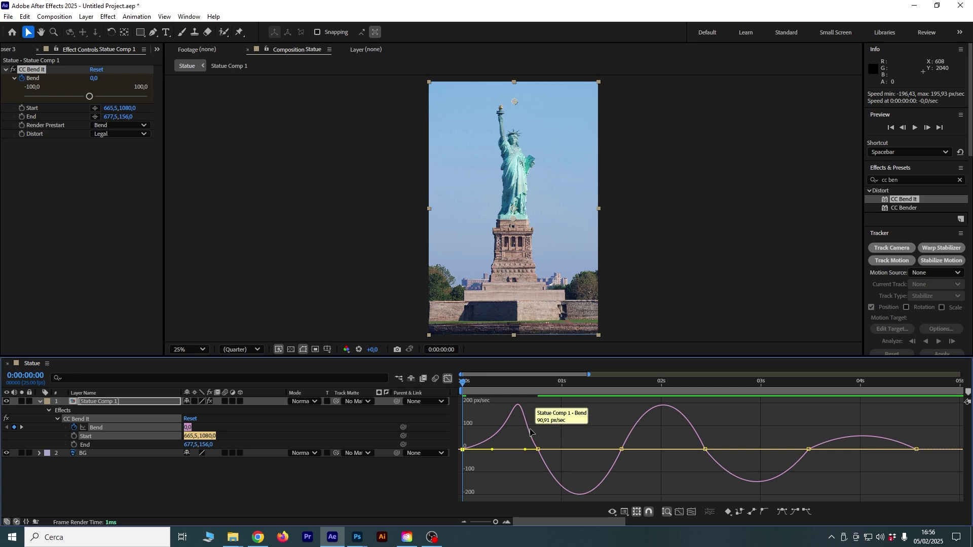
{"action": "key", "text": "space"}
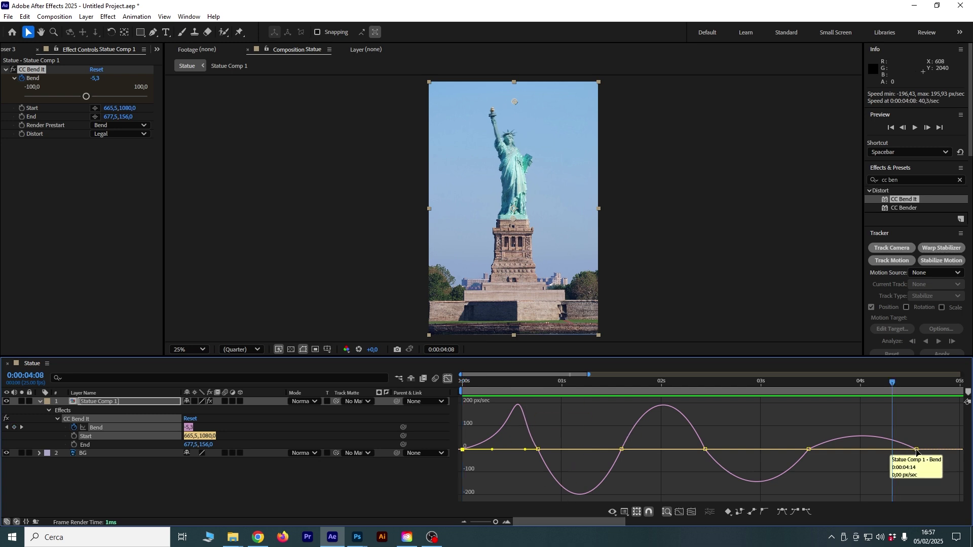
{"action": "left_click_drag", "start_coordinate": [915, 449], "coordinate": [885, 451]}
{"action": "left_click_drag", "start_coordinate": [766, 369], "coordinate": [736, 374]}
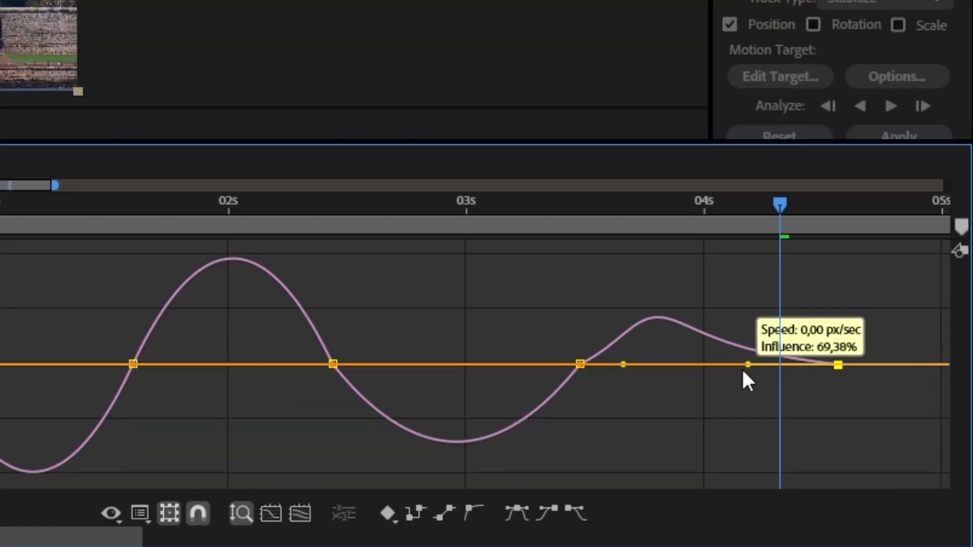
{"action": "left_click", "coordinate": [133, 365]}
{"action": "left_click_drag", "start_coordinate": [90, 365], "coordinate": [59, 362]}
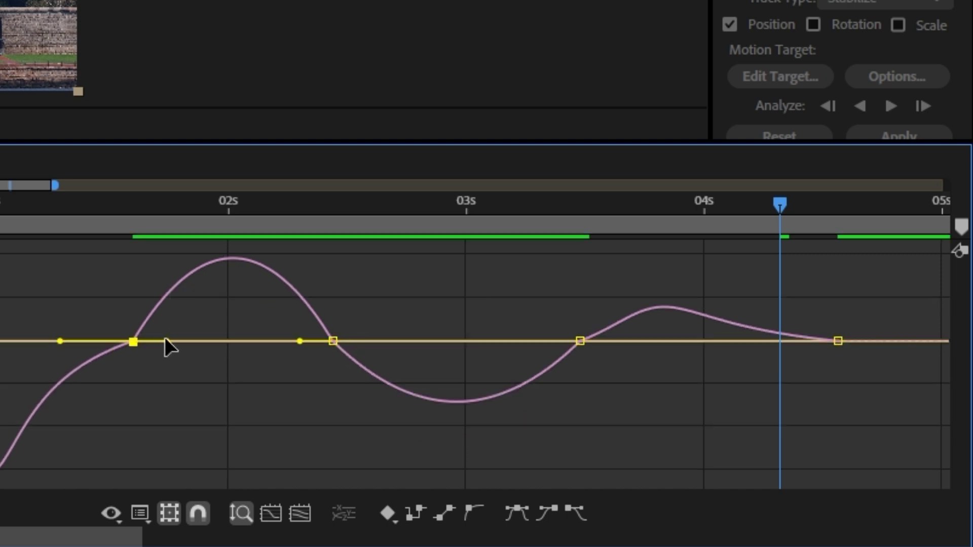
{"action": "left_click_drag", "start_coordinate": [166, 341], "coordinate": [193, 342]}
Deepen the speed curve's dip at the keyframe near 3.5 seconds and preview the sway
{"action": "left_click", "coordinate": [578, 340]}
{"action": "left_click_drag", "start_coordinate": [783, 449], "coordinate": [774, 447]}
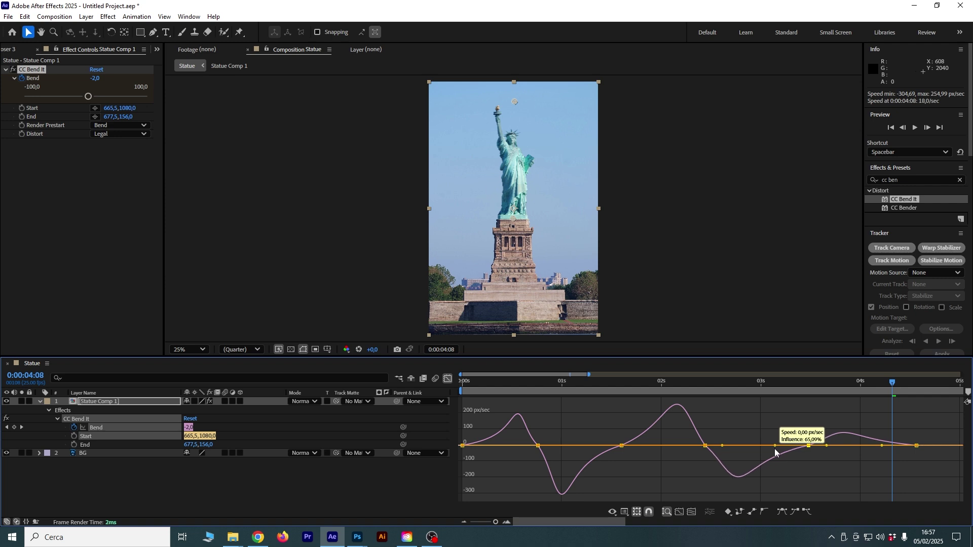
{"action": "key", "text": "space"}
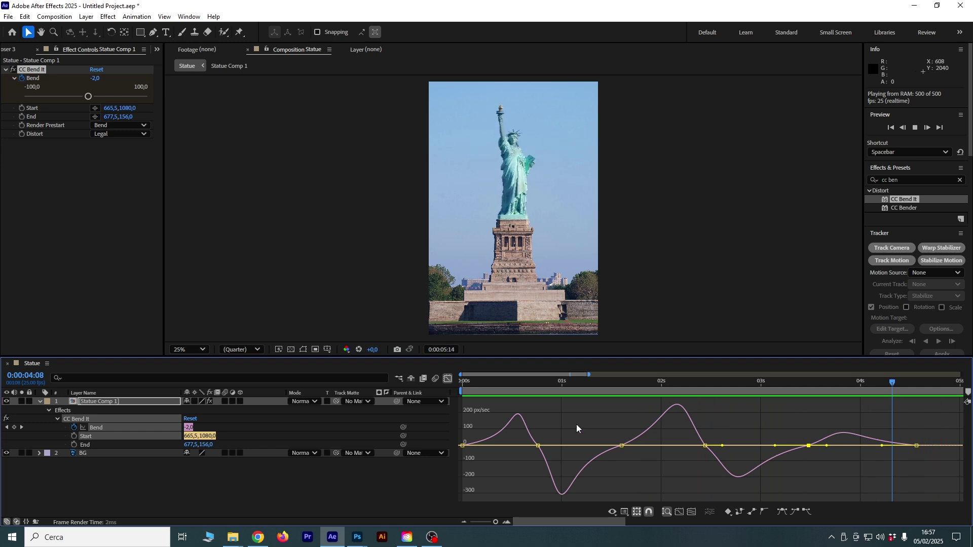
{"action": "key", "text": "space"}
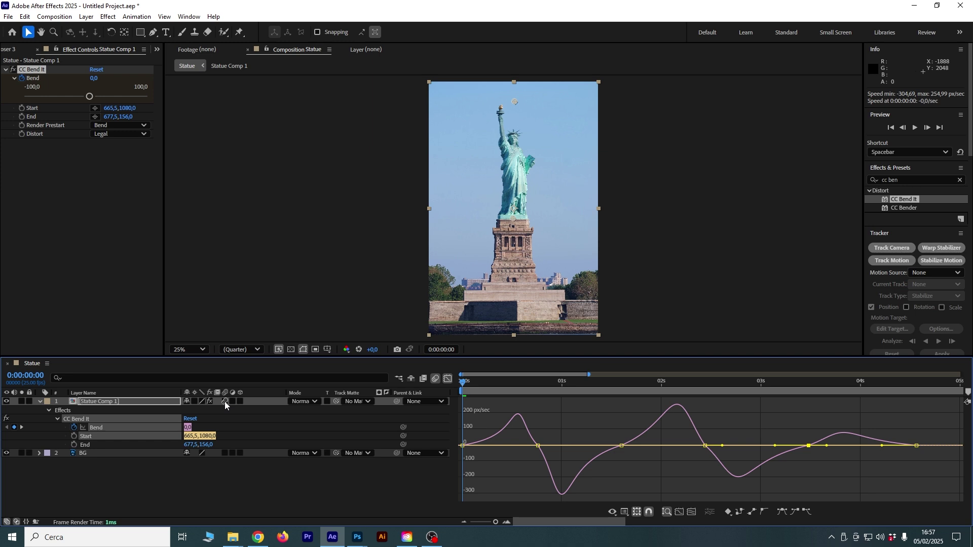
Deselect, collapse Statue Comp 1, leave the Graph Editor with Shift+F3, and preview the eased sway
{"action": "left_click", "coordinate": [197, 485]}
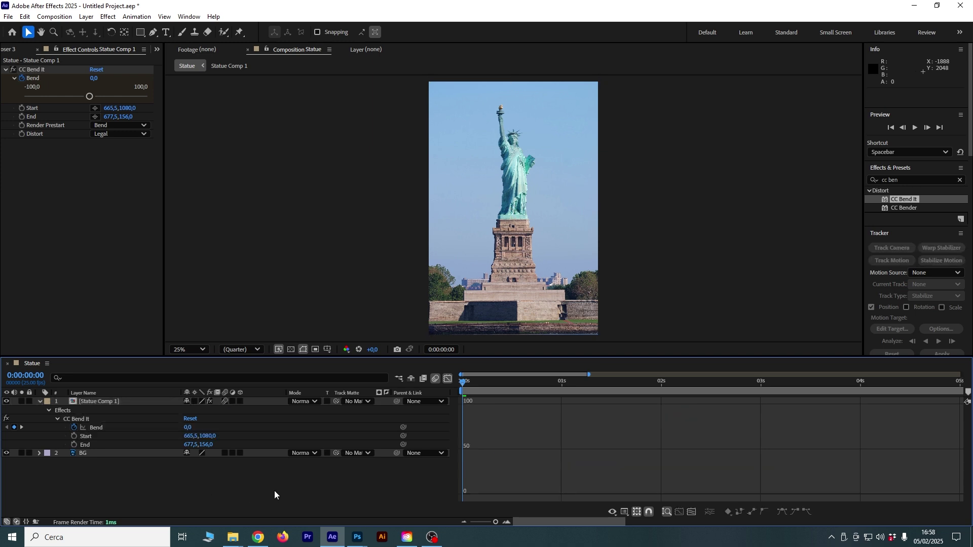
{"action": "left_click", "coordinate": [39, 401]}
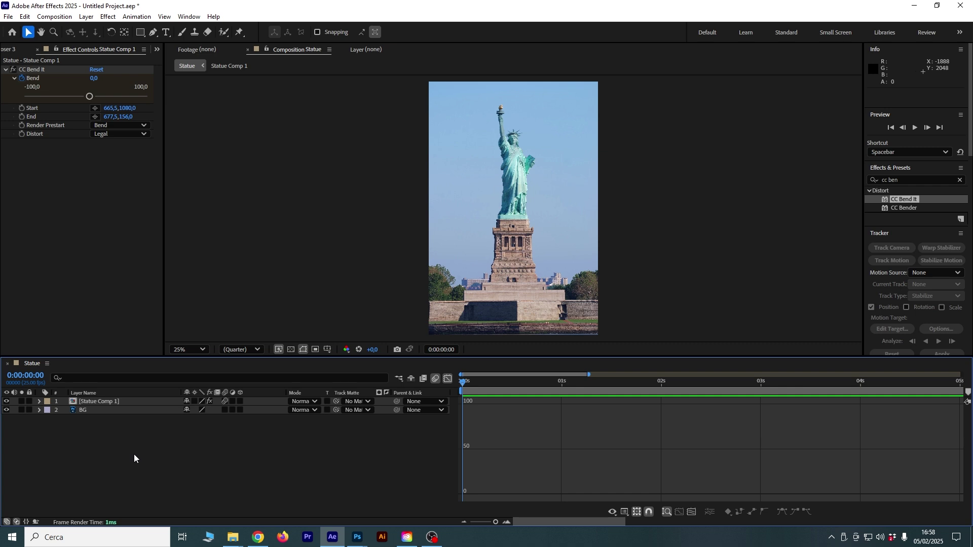
{"action": "key", "text": "shift+F3"}
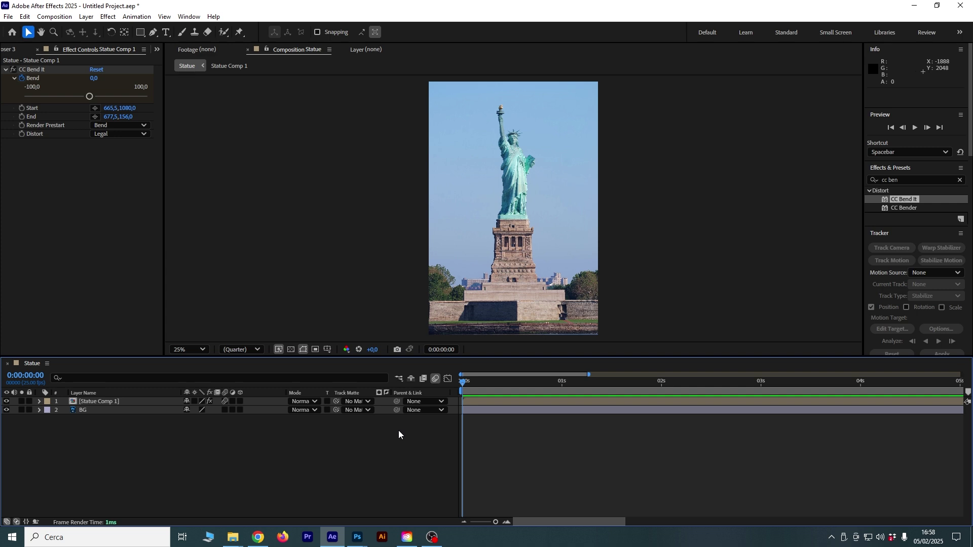
{"action": "key", "text": "space"}
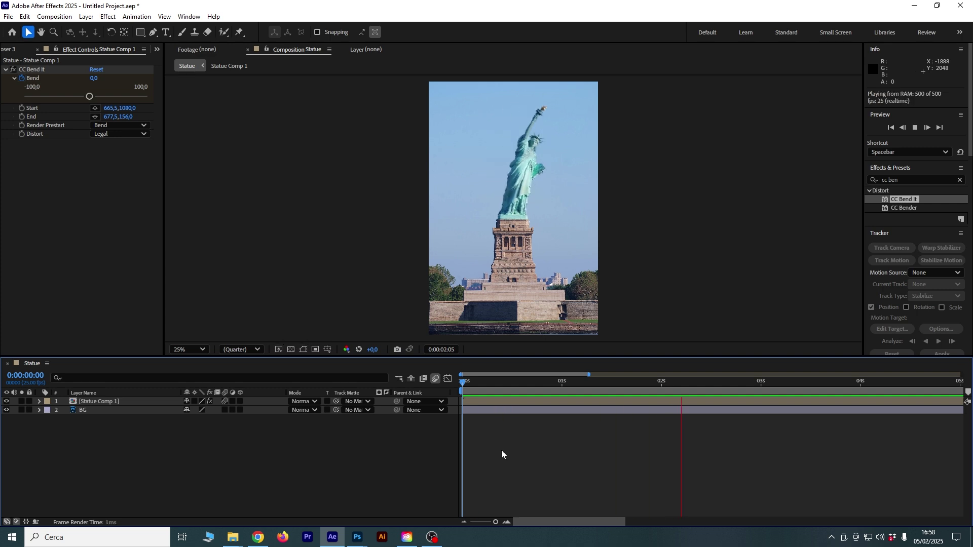
{"action": "key", "text": "space"}
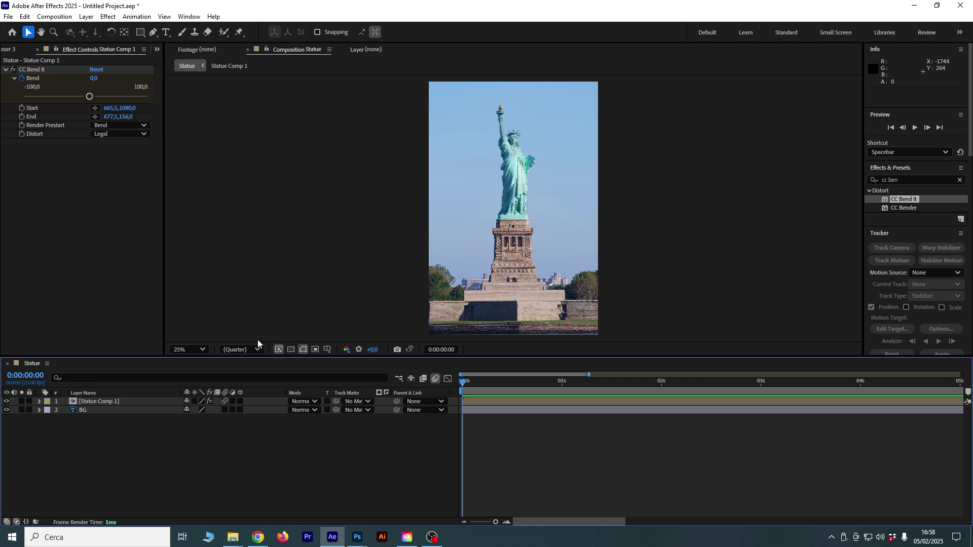
Create a 'BEND IT!' text layer, centre it in the frame, and set the font size to 253 px
{"action": "left_click", "coordinate": [166, 32]}
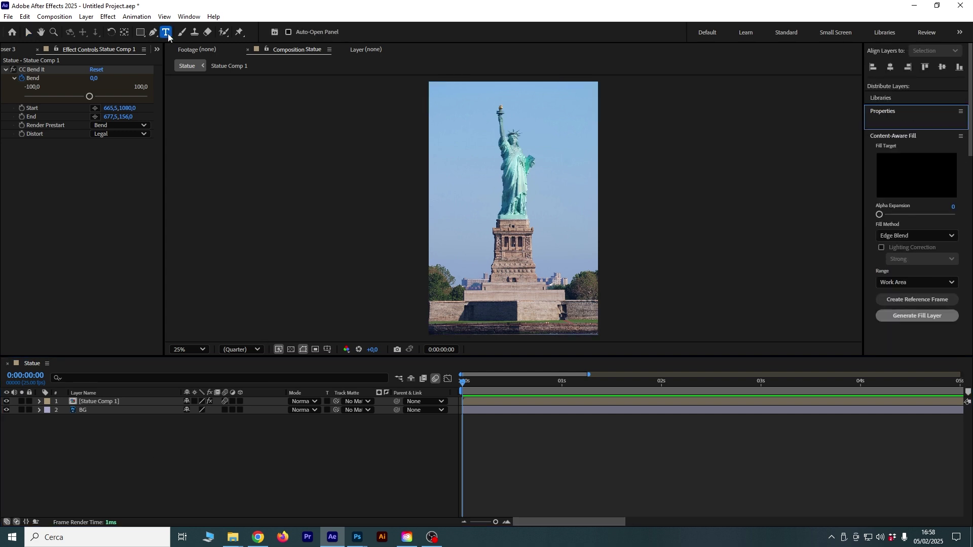
{"action": "left_click", "coordinate": [463, 202]}
{"action": "type", "text": "BEND IT!"}
{"action": "key", "text": "ctrl+a"}
{"action": "left_click", "coordinate": [890, 66]}
{"action": "left_click", "coordinate": [942, 66]}
{"action": "left_click_drag", "start_coordinate": [856, 233], "coordinate": [907, 239]}
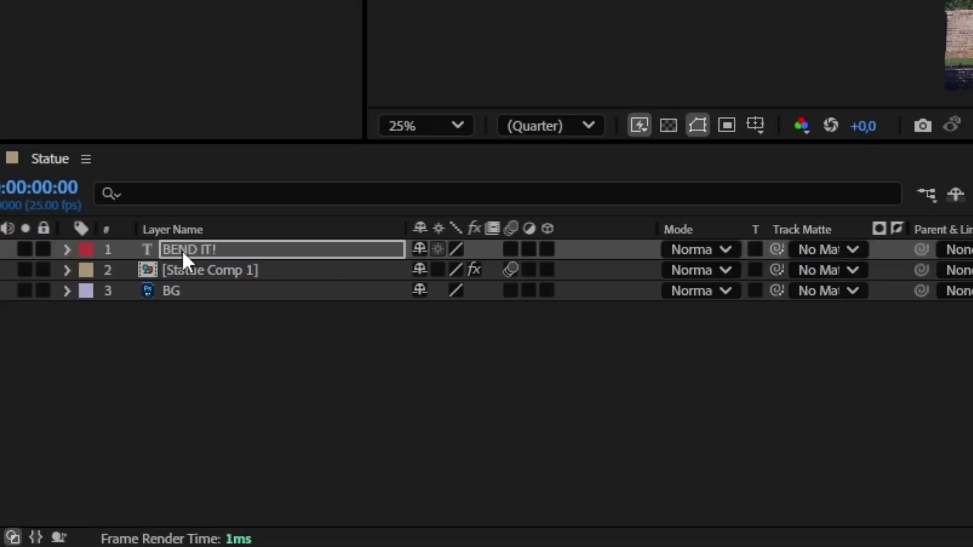
Move the BEND IT! layer beneath Statue Comp 1 and select it
{"action": "left_click_drag", "start_coordinate": [88, 402], "coordinate": [103, 413]}
{"action": "left_click_drag", "start_coordinate": [220, 273], "coordinate": [220, 272]}
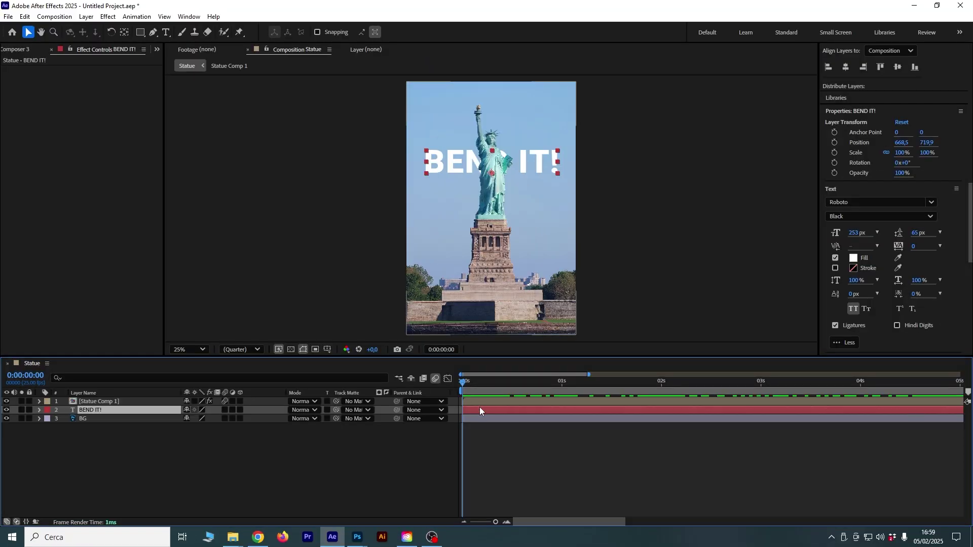
{"action": "left_click", "coordinate": [479, 403]}
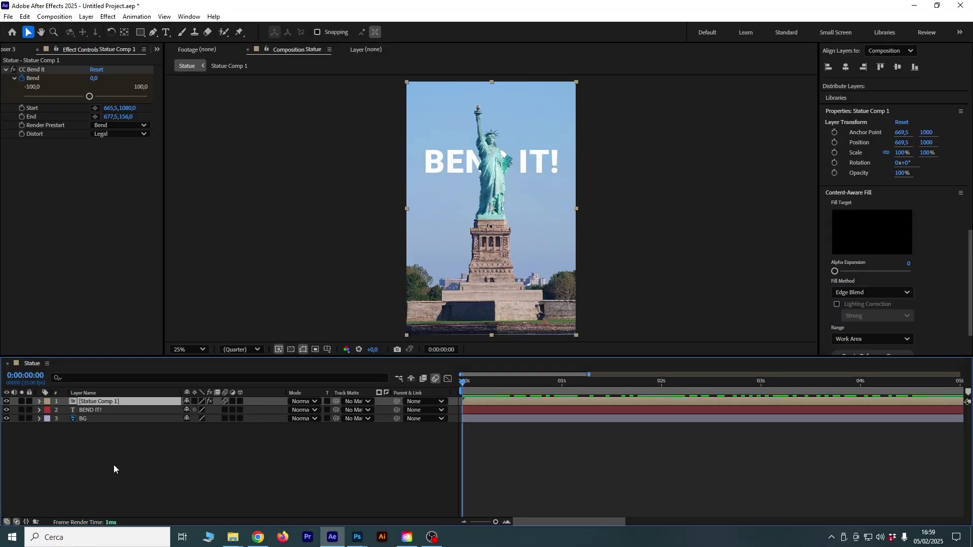
{"action": "left_click", "coordinate": [169, 426]}
{"action": "left_click", "coordinate": [121, 411]}
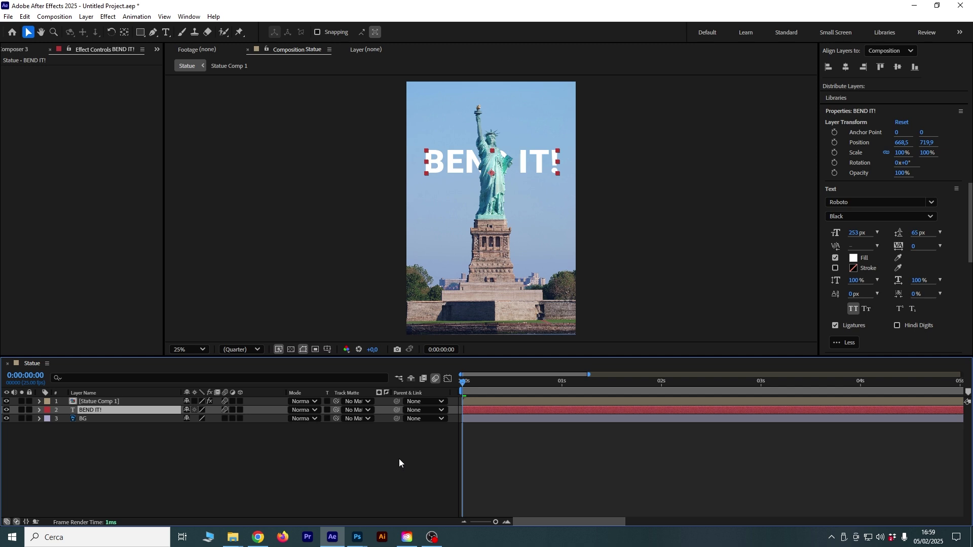
{"action": "scroll", "coordinate": [895, 203], "scroll_direction": "down", "scroll_amount": 5}
Apply the Text > Animate In > Alternating Characters In preset to the BEND IT! layer
{"action": "scroll", "coordinate": [894, 203], "scroll_direction": "up", "scroll_amount": 10}
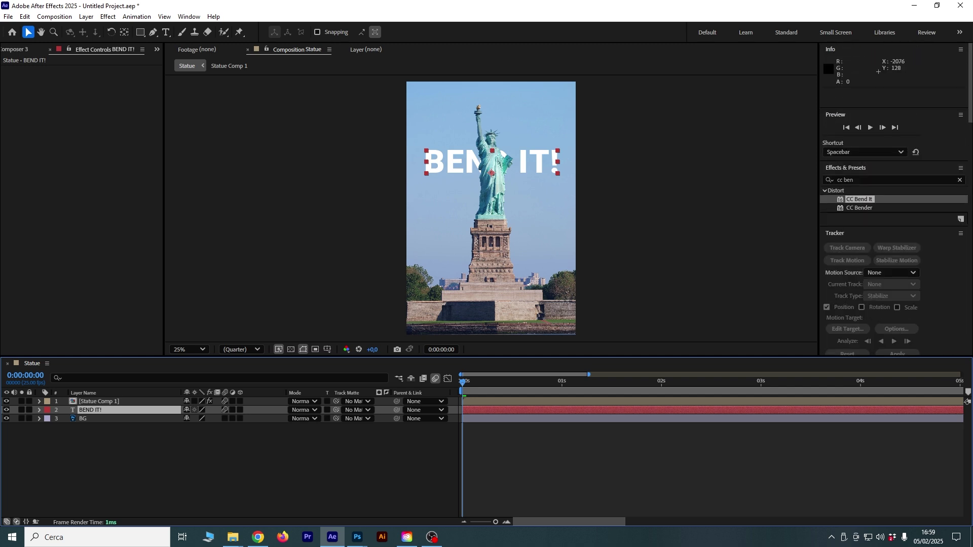
{"action": "left_click", "coordinate": [960, 180]}
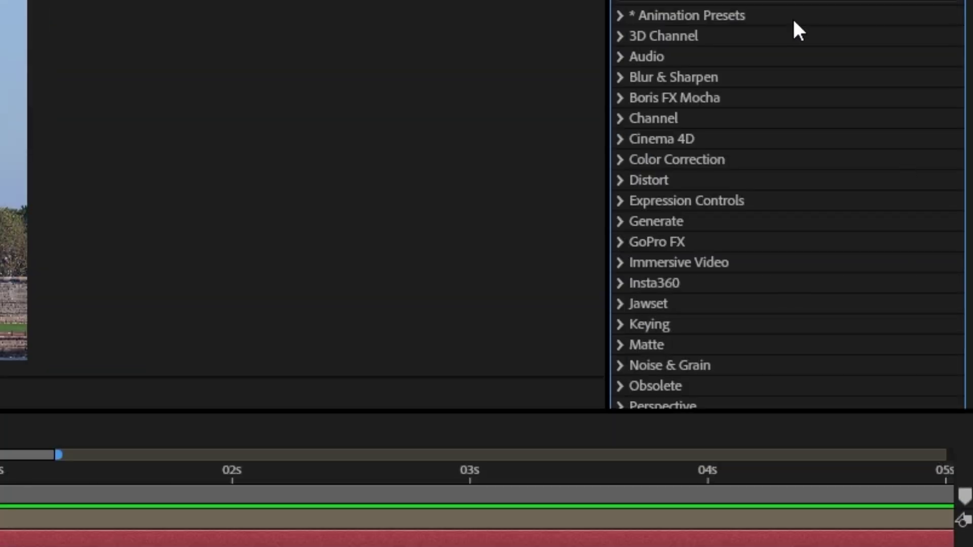
{"action": "left_click", "coordinate": [620, 15]}
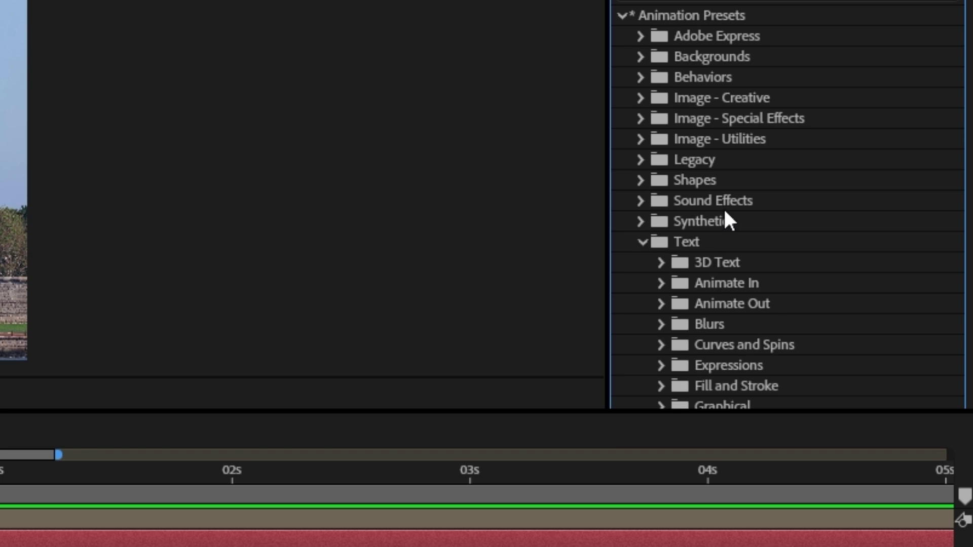
{"action": "scroll", "coordinate": [739, 208], "scroll_direction": "down", "scroll_amount": 4}
{"action": "left_click", "coordinate": [660, 60]}
{"action": "scroll", "coordinate": [773, 106], "scroll_direction": "down", "scroll_amount": 5}
{"action": "scroll", "coordinate": [773, 107], "scroll_direction": "down", "scroll_amount": 3}
{"action": "left_click_drag", "start_coordinate": [892, 125], "coordinate": [130, 410]}
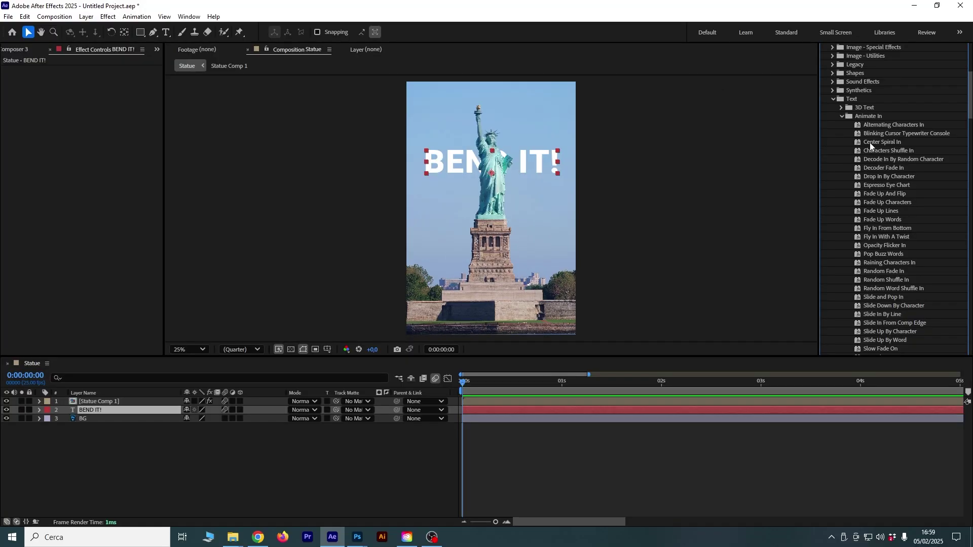
Preview the title animation, then scrub back to check the statue's bend
{"action": "key", "text": "space"}
{"action": "left_click", "coordinate": [135, 403]}
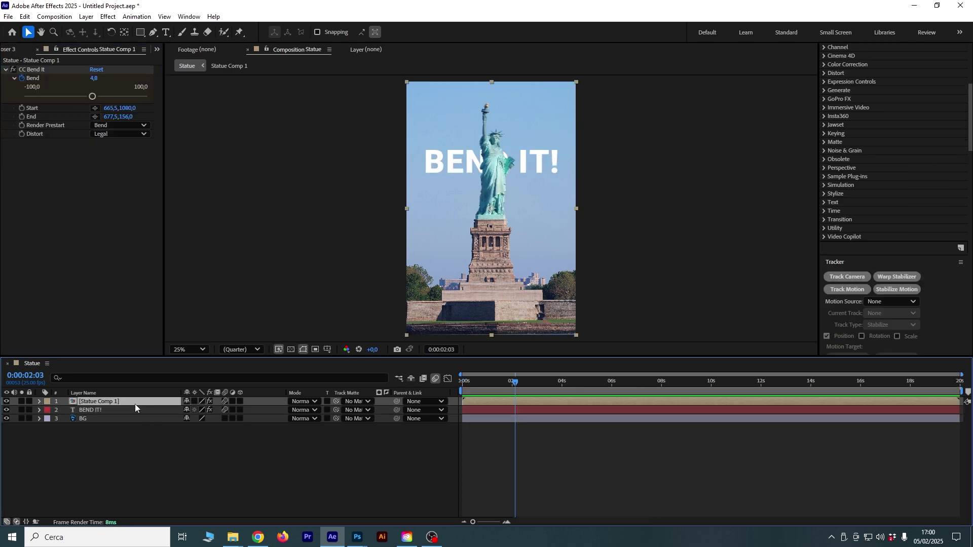
{"action": "left_click_drag", "start_coordinate": [512, 389], "coordinate": [502, 399]}
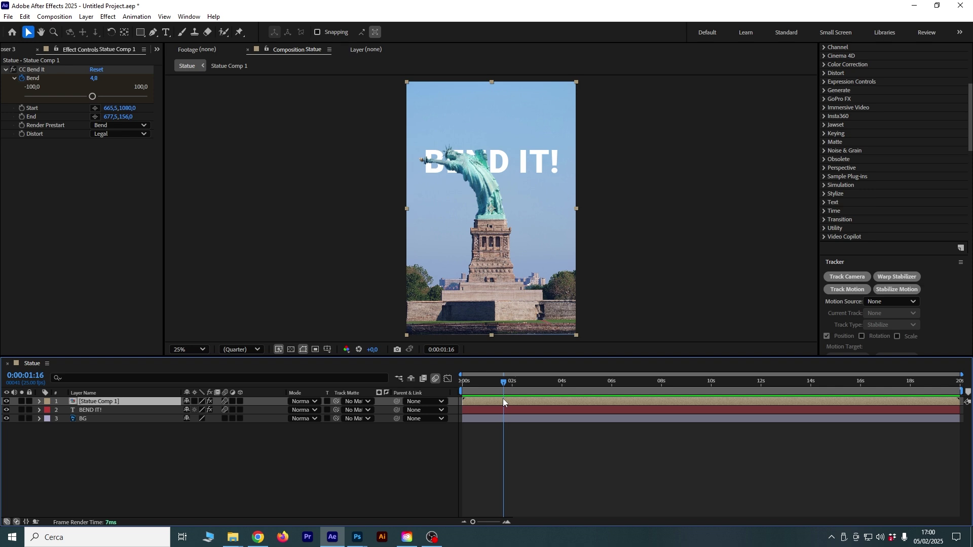
Keyframe the title rising toward the top of the frame at about 4 seconds, with Easy Ease on both Position keyframes
{"action": "left_click", "coordinate": [39, 410]}
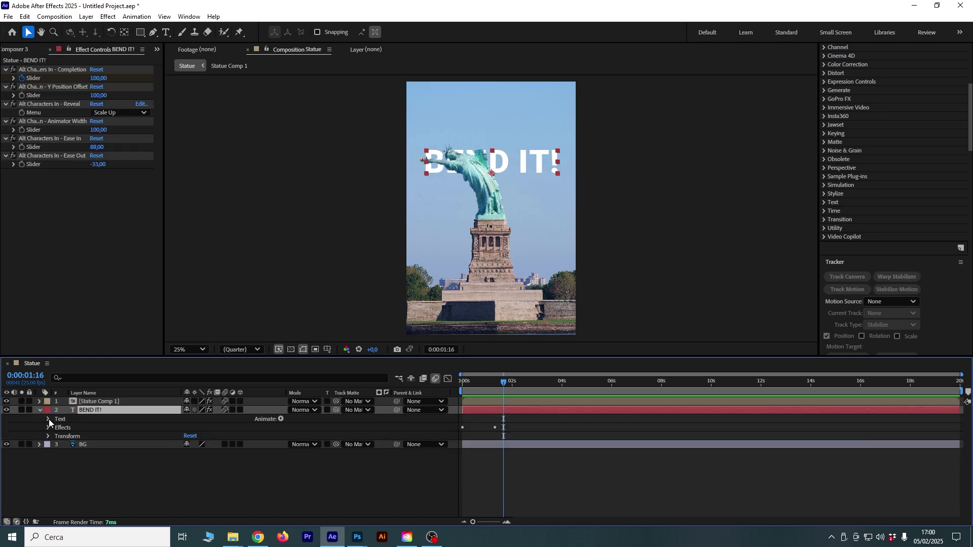
{"action": "left_click", "coordinate": [48, 435]}
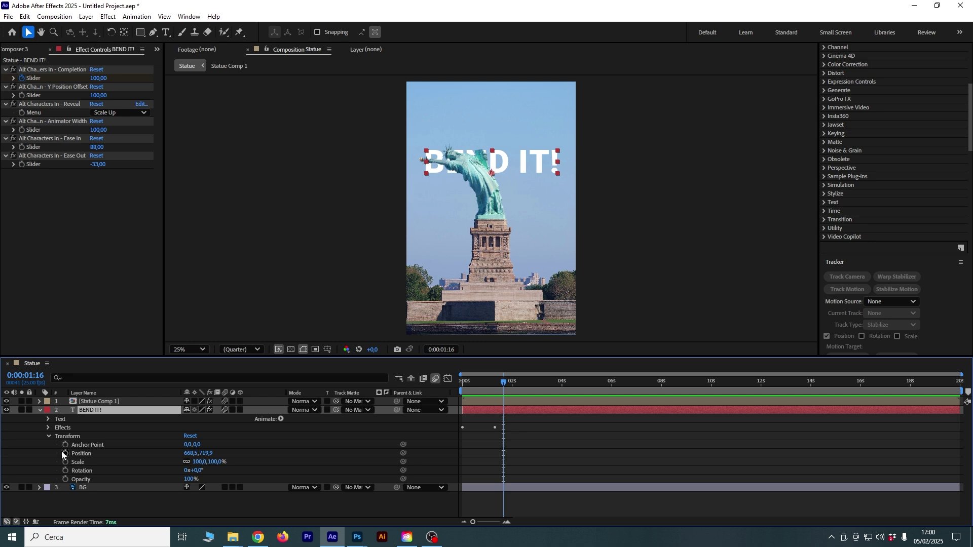
{"action": "left_click_drag", "start_coordinate": [509, 383], "coordinate": [565, 383]}
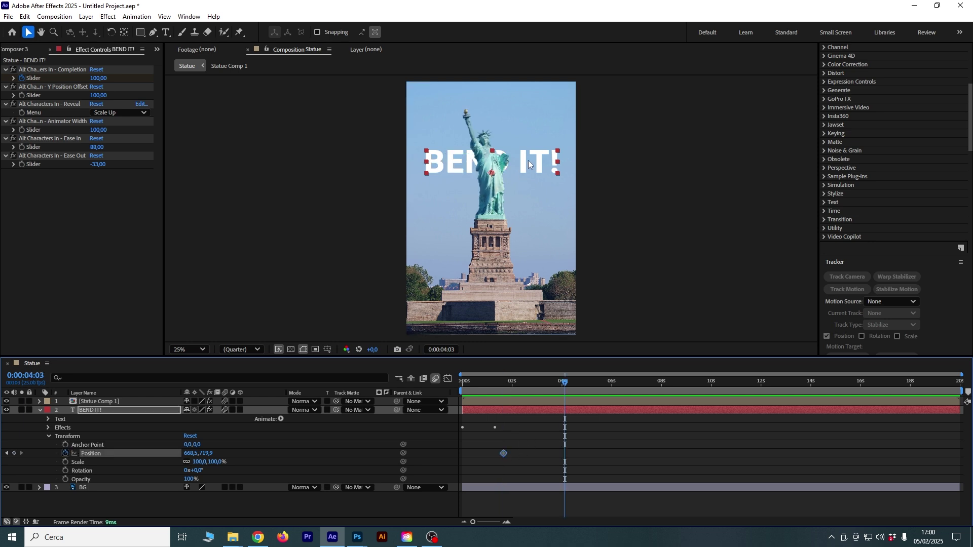
{"action": "left_click_drag", "start_coordinate": [532, 164], "coordinate": [535, 120]}
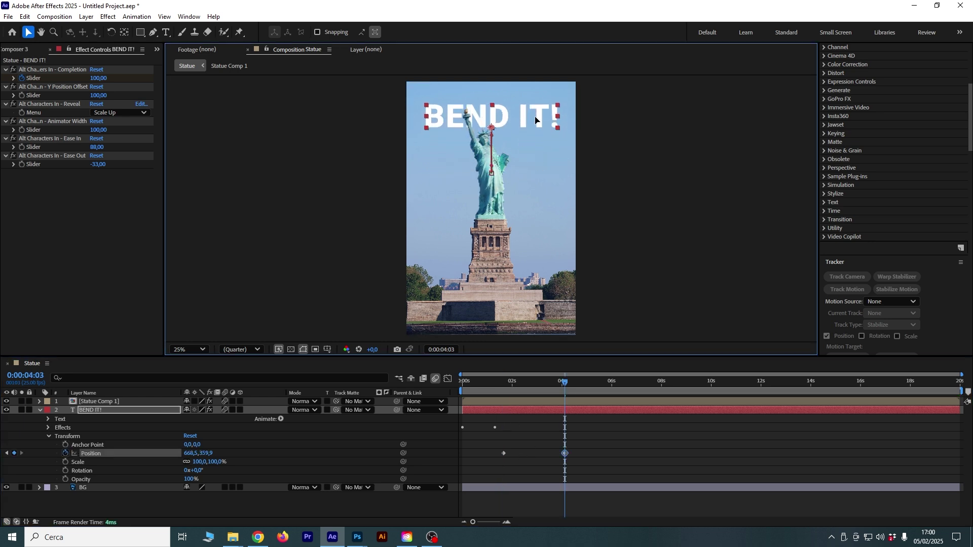
{"action": "left_click_drag", "start_coordinate": [489, 445], "coordinate": [591, 461]}
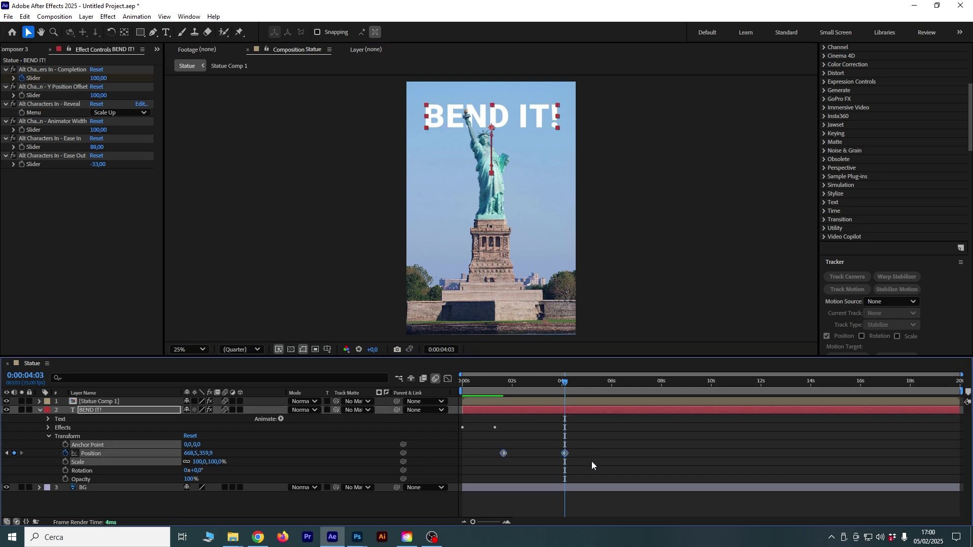
{"action": "key", "text": "F9"}
{"action": "left_click", "coordinate": [599, 445]}
Shift the title's Position keyframes earlier and trim the work area to about 6.5 seconds
{"action": "key", "text": "space"}
{"action": "left_click_drag", "start_coordinate": [725, 407], "coordinate": [655, 416]}
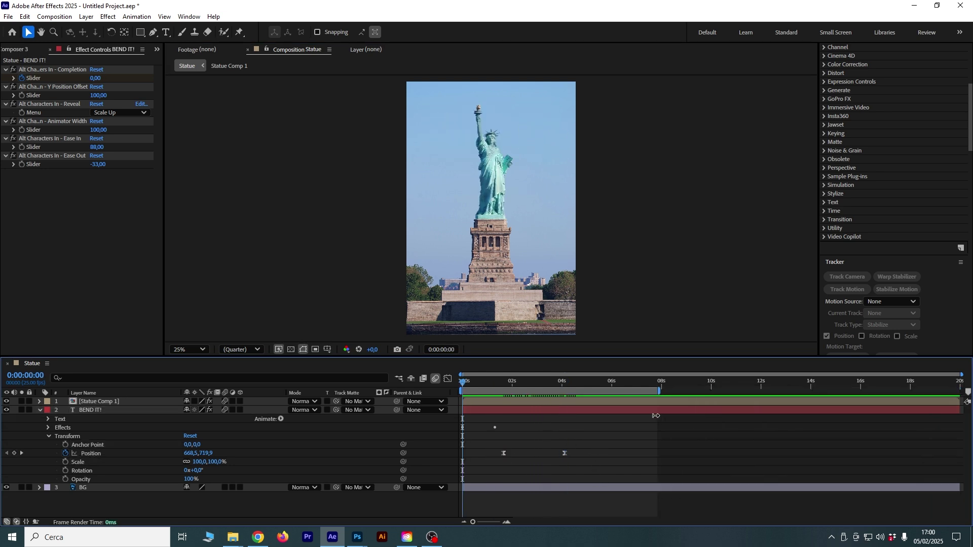
{"action": "key", "text": "space"}
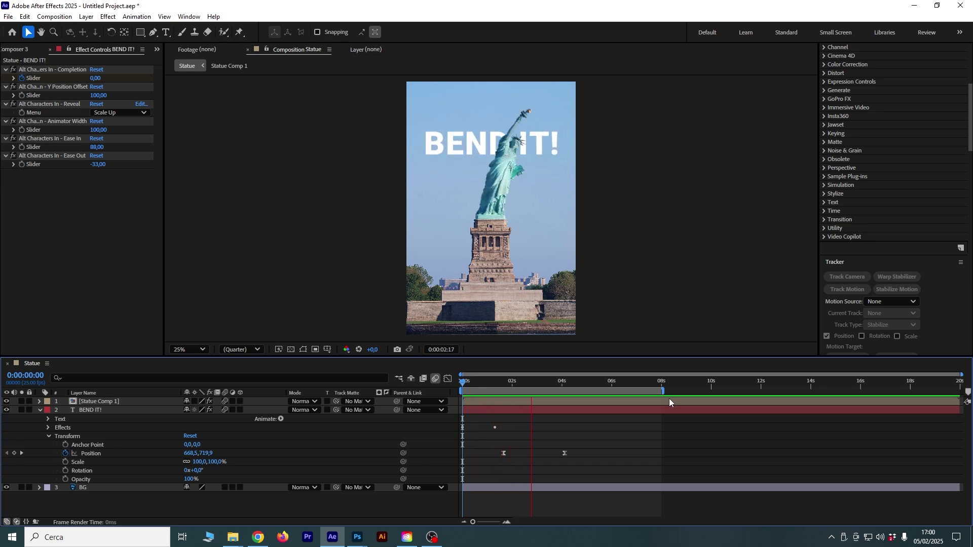
{"action": "left_click", "coordinate": [565, 454]}
{"action": "left_click_drag", "start_coordinate": [567, 458], "coordinate": [542, 457]}
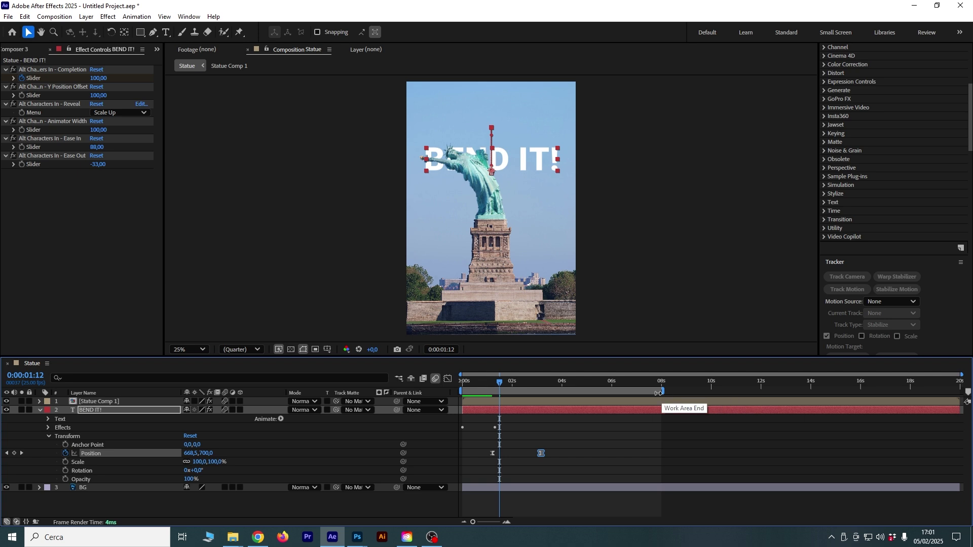
{"action": "left_click_drag", "start_coordinate": [662, 392], "coordinate": [623, 400]}
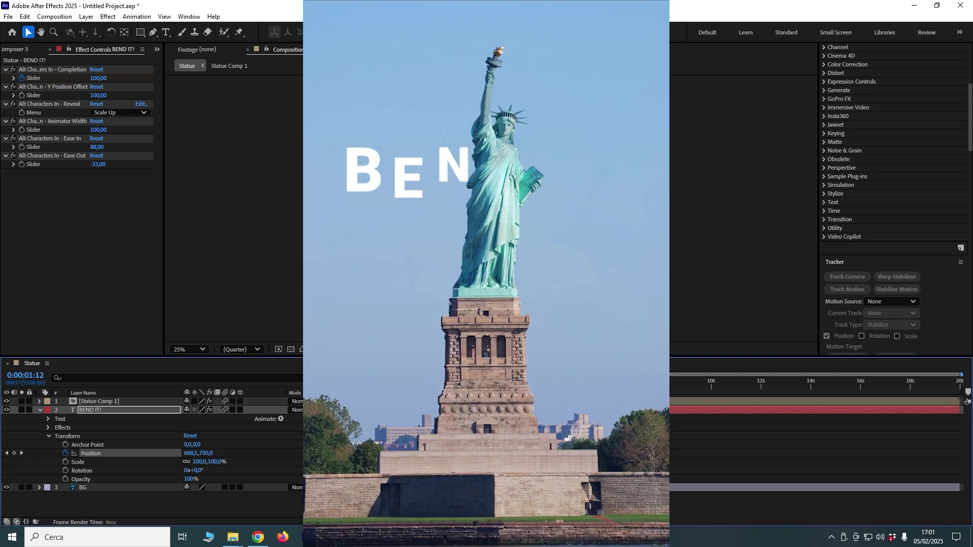